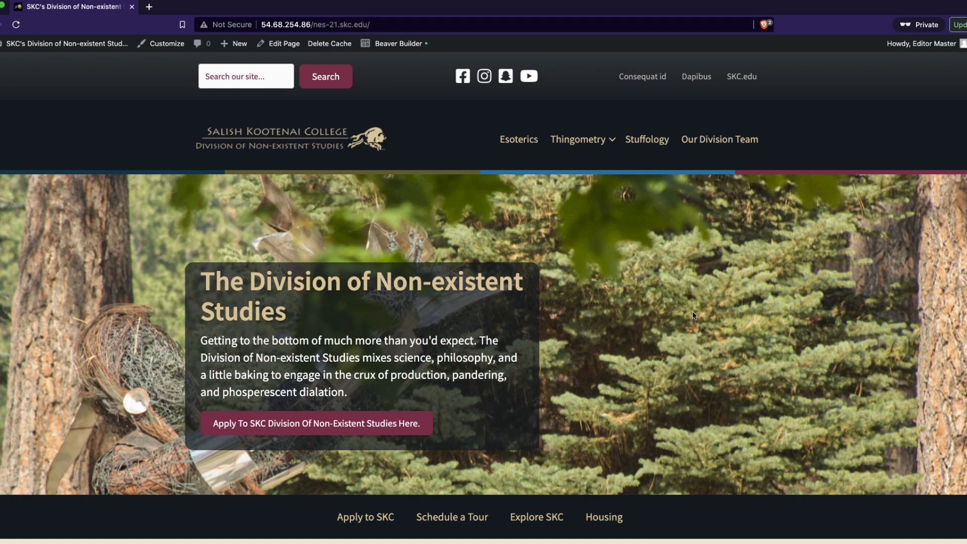
Open the Our Division Team page, look over its staff grid and launch the page in Beaver Builder
{"action": "left_click", "coordinate": [717, 145]}
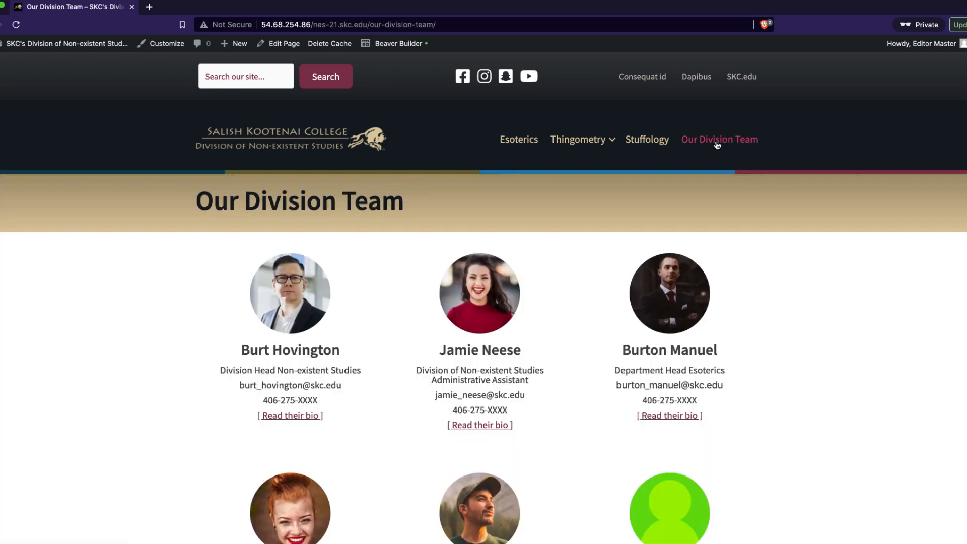
{"action": "scroll", "coordinate": [804, 284], "scroll_direction": "down", "scroll_amount": 2}
{"action": "scroll", "coordinate": [804, 283], "scroll_direction": "down", "scroll_amount": 4}
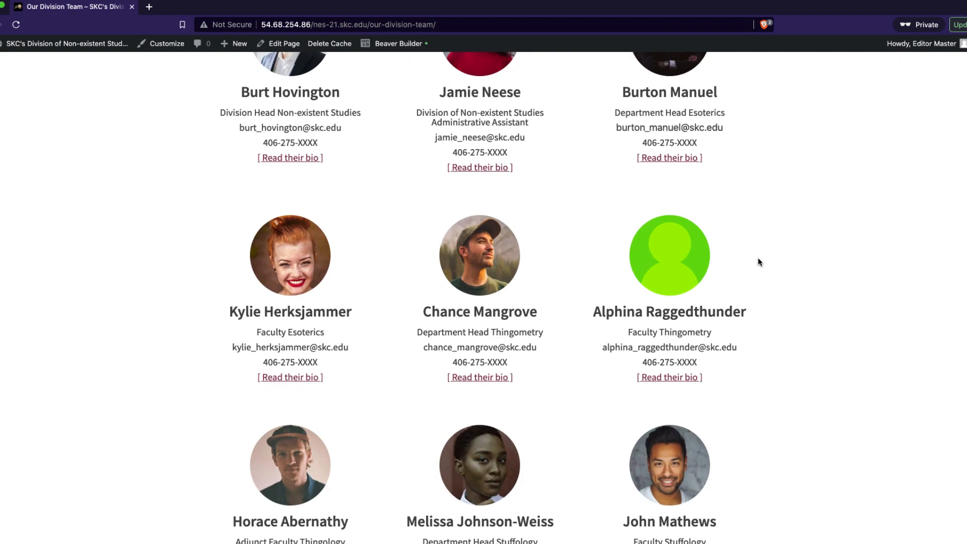
{"action": "scroll", "coordinate": [757, 262], "scroll_direction": "up", "scroll_amount": 3}
{"action": "scroll", "coordinate": [757, 268], "scroll_direction": "down", "scroll_amount": 1}
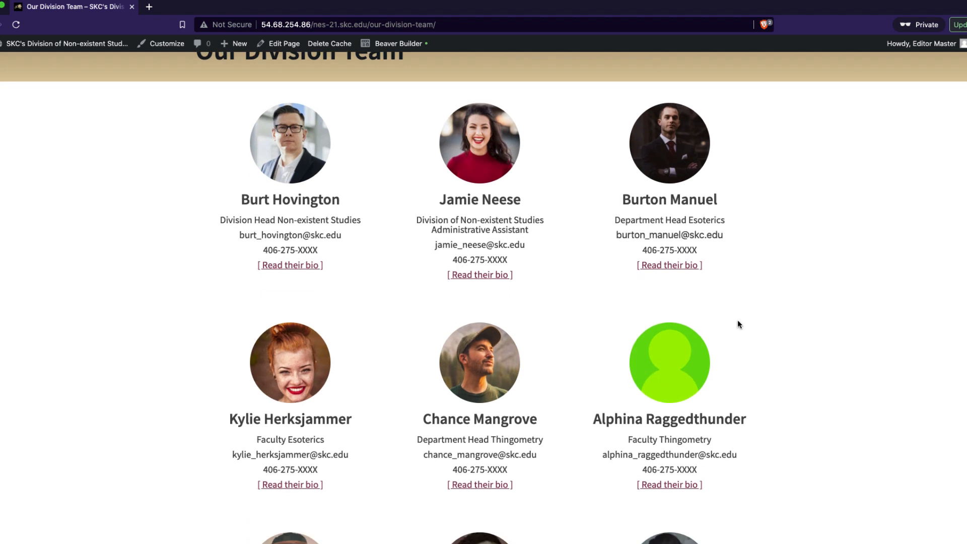
{"action": "scroll", "coordinate": [738, 320], "scroll_direction": "up", "scroll_amount": 3}
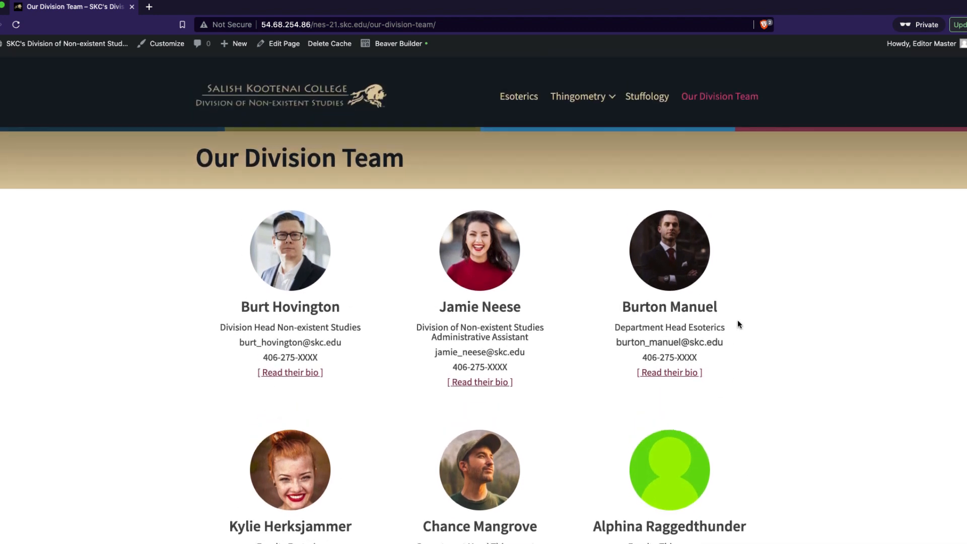
{"action": "left_click", "coordinate": [396, 45]}
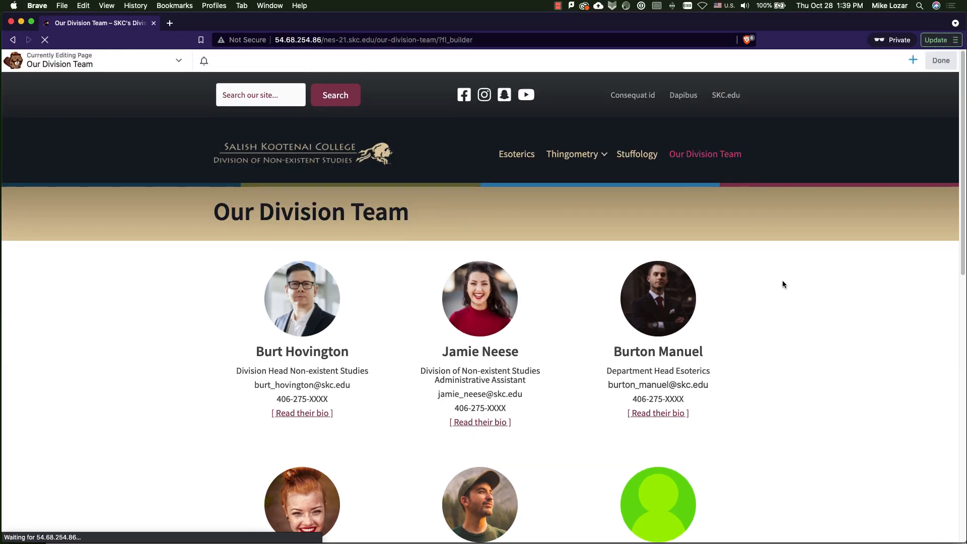
Replace the green placeholder team photo with the Carrie-portrait PNG (201 KB) uploaded from the fwdircwebpage folder in Downloads
{"action": "scroll", "coordinate": [734, 291], "scroll_direction": "down", "scroll_amount": 4}
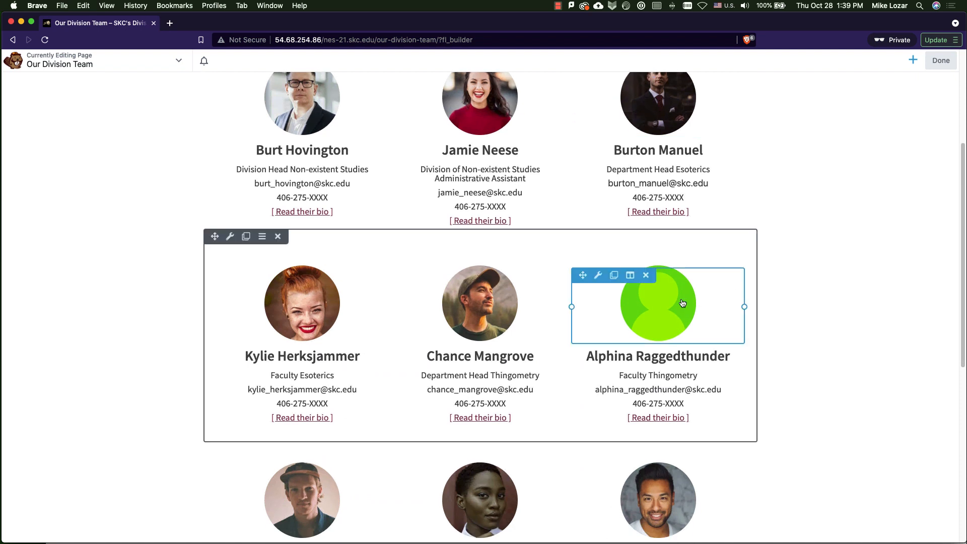
{"action": "left_click", "coordinate": [655, 319]}
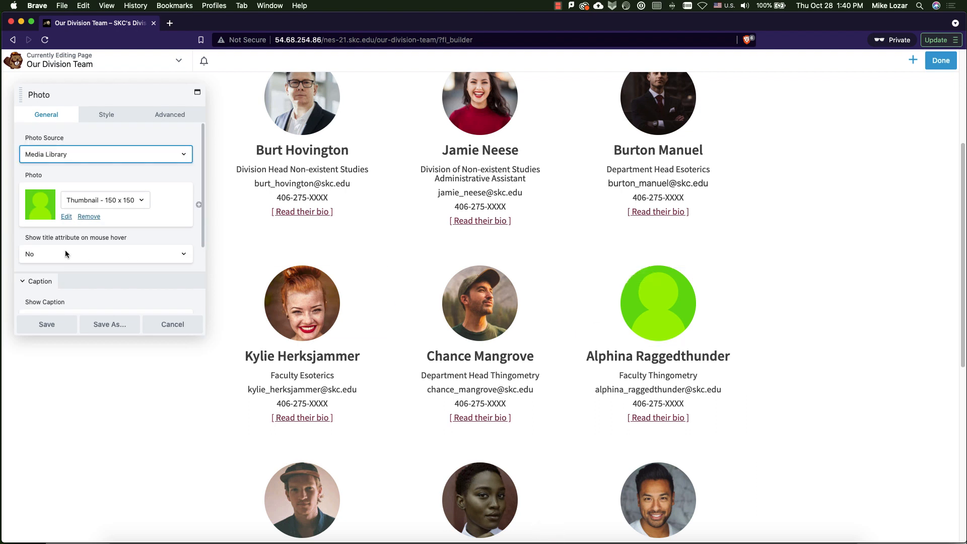
{"action": "left_click", "coordinate": [67, 216]}
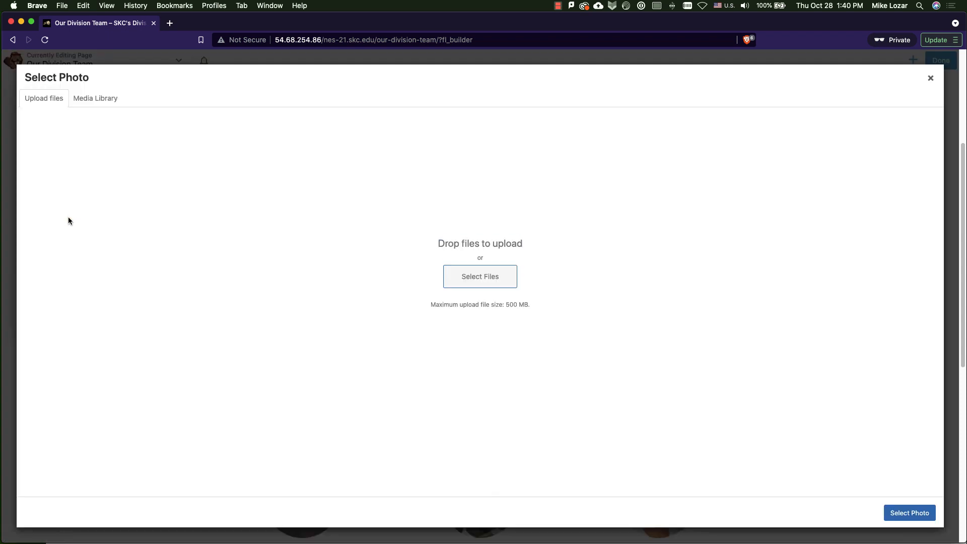
{"action": "left_click", "coordinate": [460, 277]}
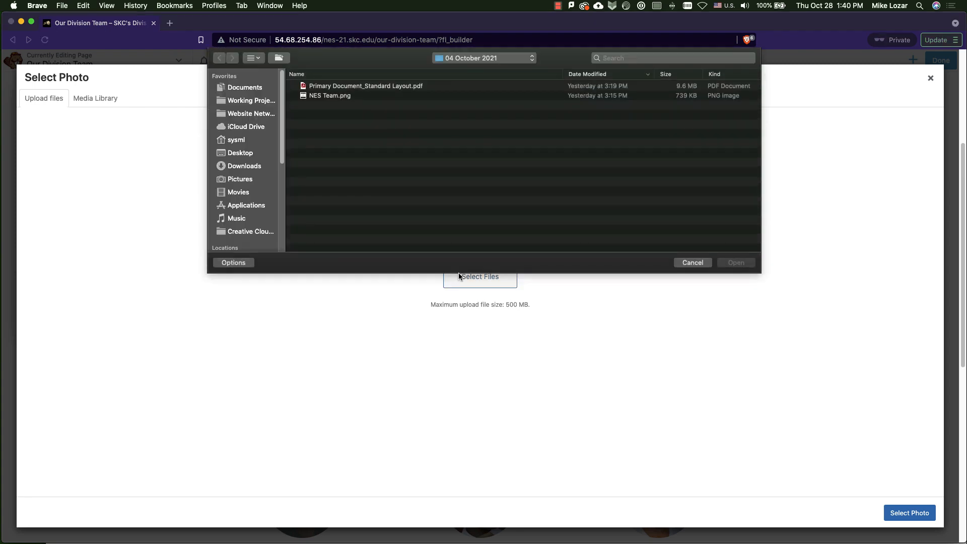
{"action": "left_click", "coordinate": [253, 170]}
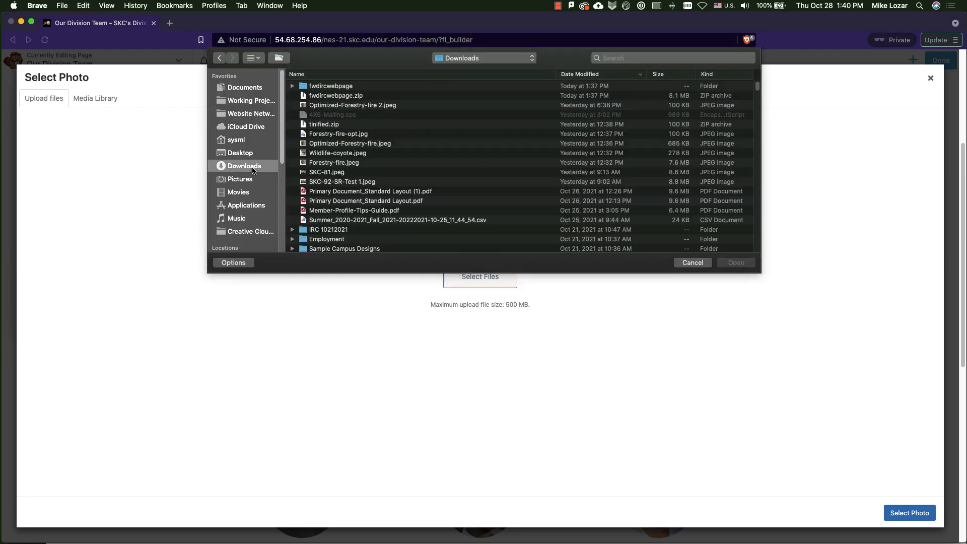
{"action": "left_click", "coordinate": [292, 86]}
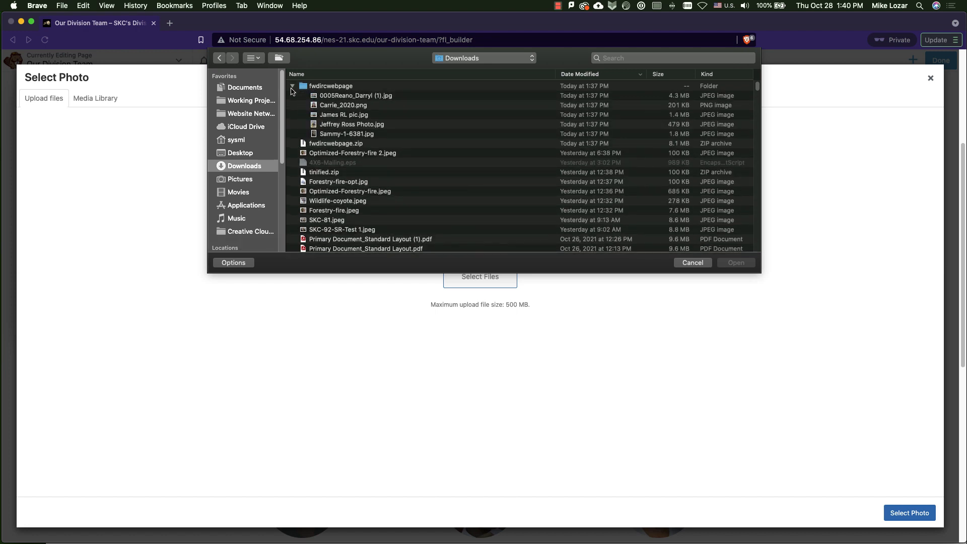
{"action": "left_click", "coordinate": [323, 106]}
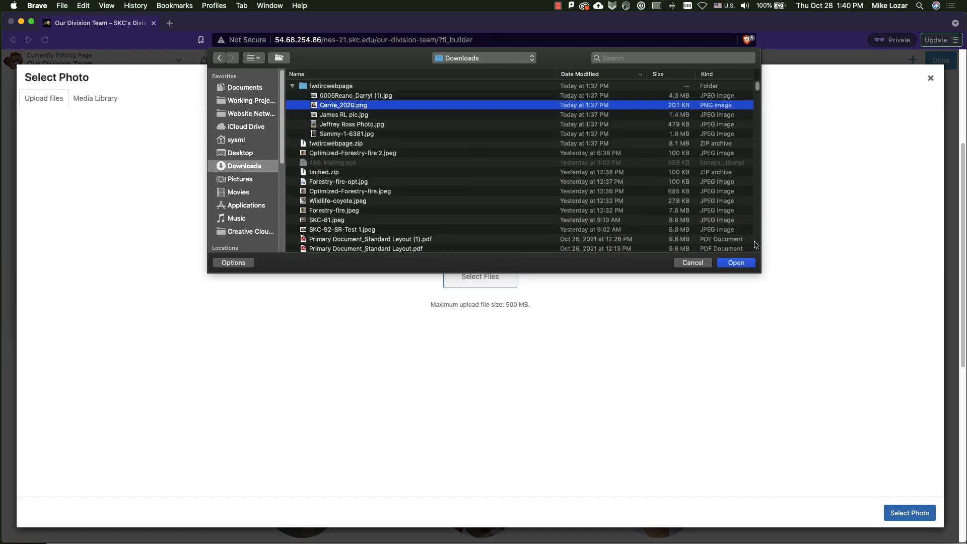
{"action": "left_click", "coordinate": [743, 260]}
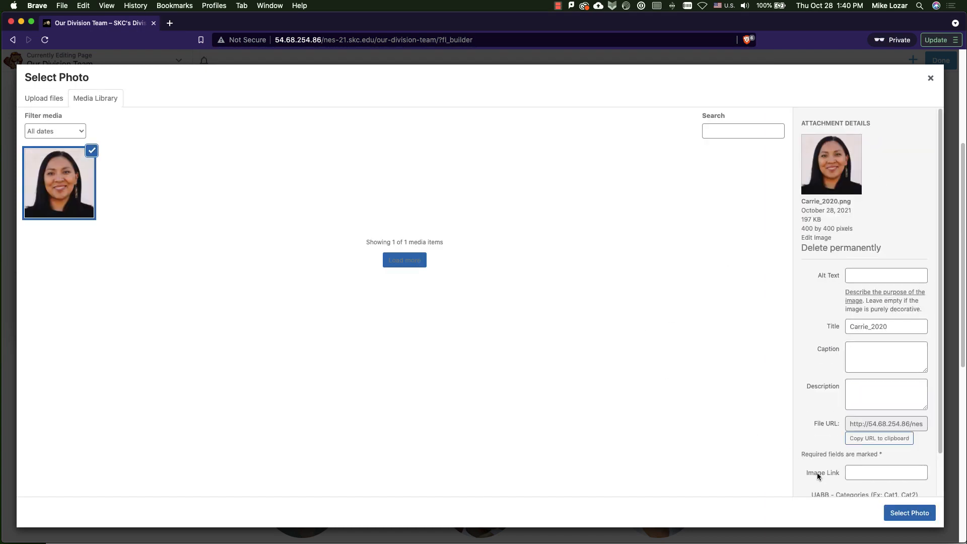
{"action": "left_click", "coordinate": [896, 513]}
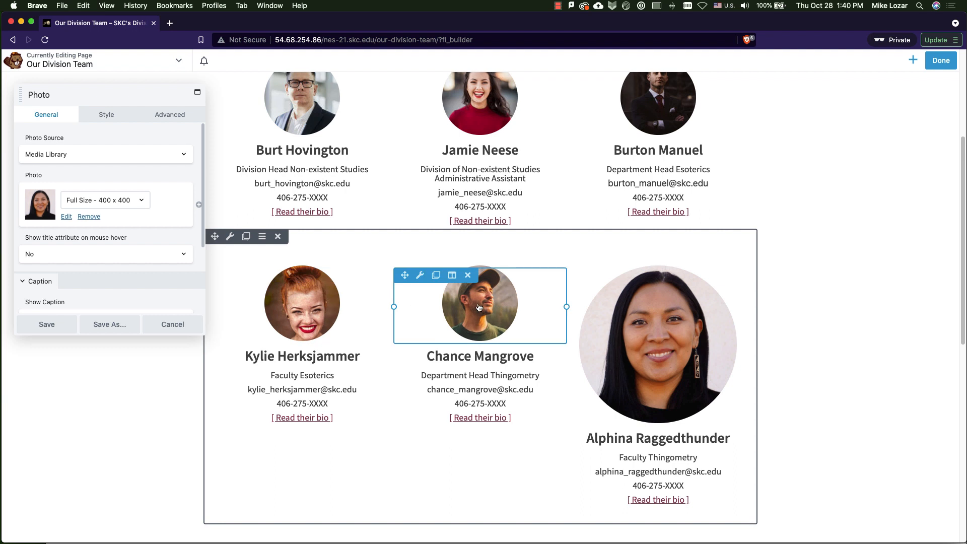
Check a neighbouring team photo's size, set the new portrait to Thumbnail - 150 x 150, and save the photo settings
{"action": "left_click", "coordinate": [320, 310]}
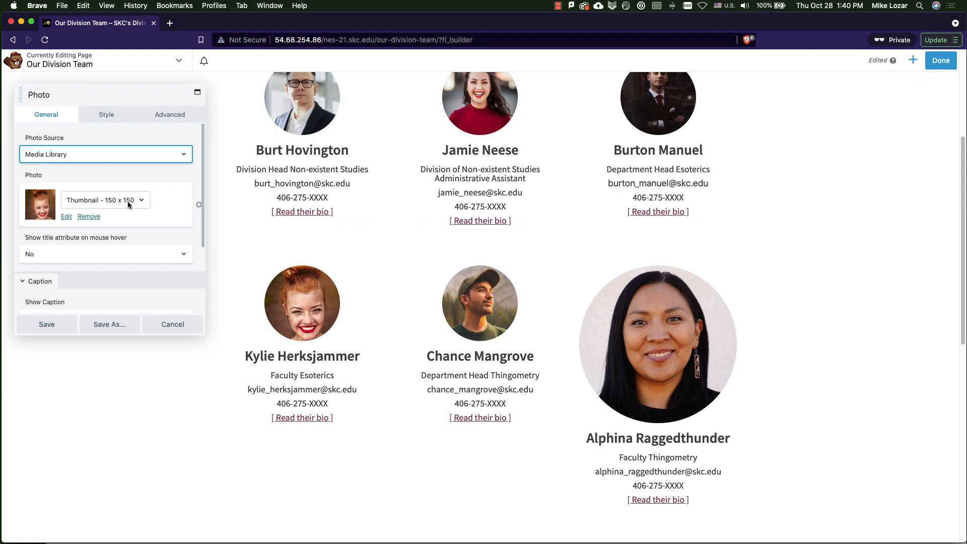
{"action": "left_click", "coordinate": [631, 347]}
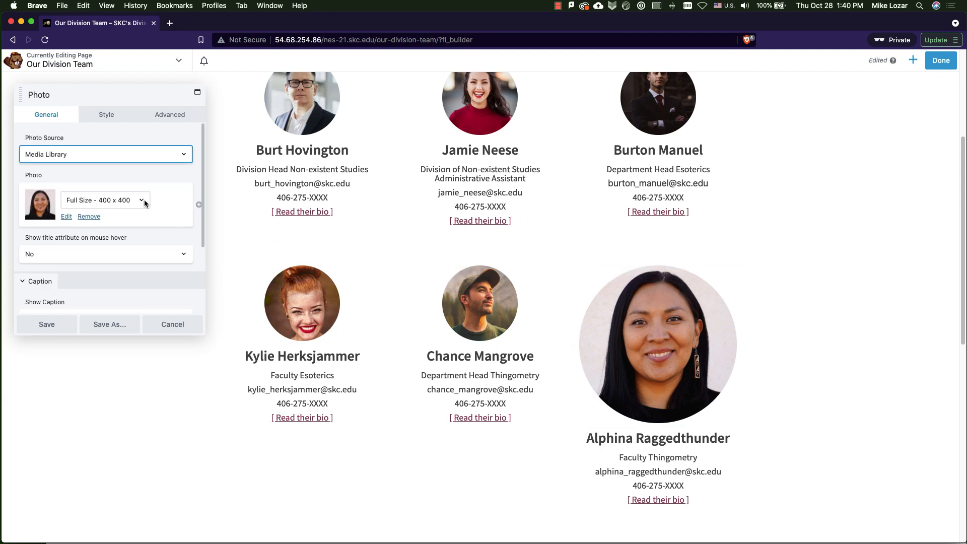
{"action": "left_click", "coordinate": [144, 203]}
{"action": "left_click", "coordinate": [123, 184]}
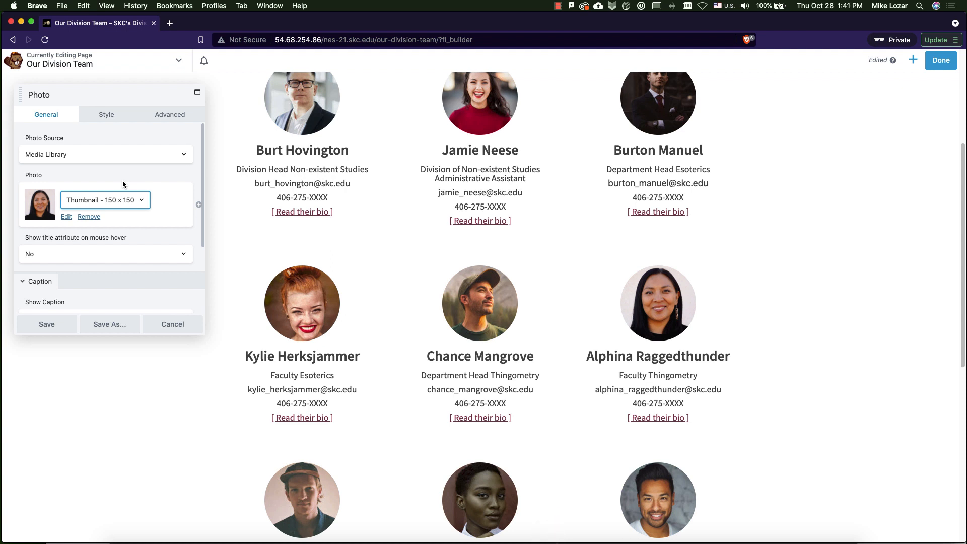
{"action": "left_click", "coordinate": [65, 324]}
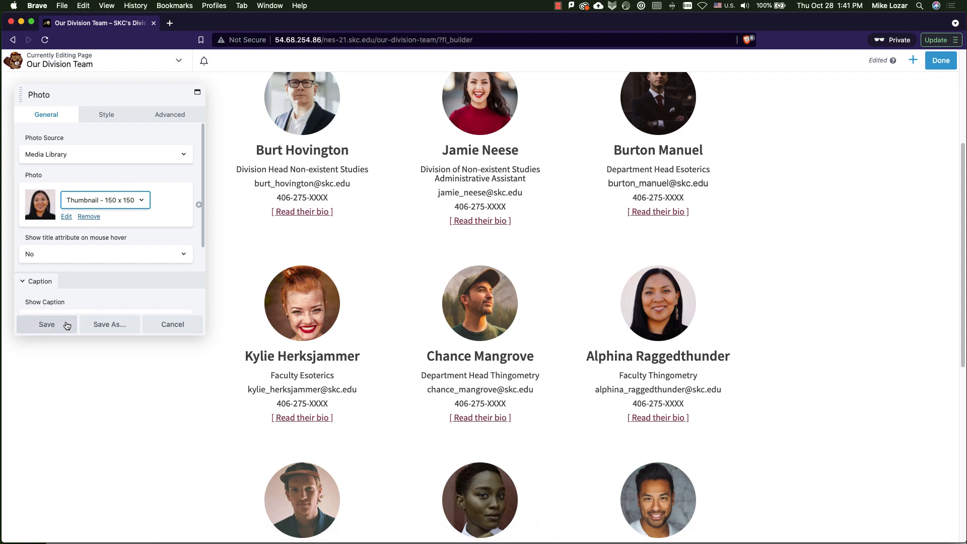
Finish editing the Our Division Team page and publish the changes
{"action": "left_click", "coordinate": [940, 67]}
{"action": "left_click", "coordinate": [902, 61]}
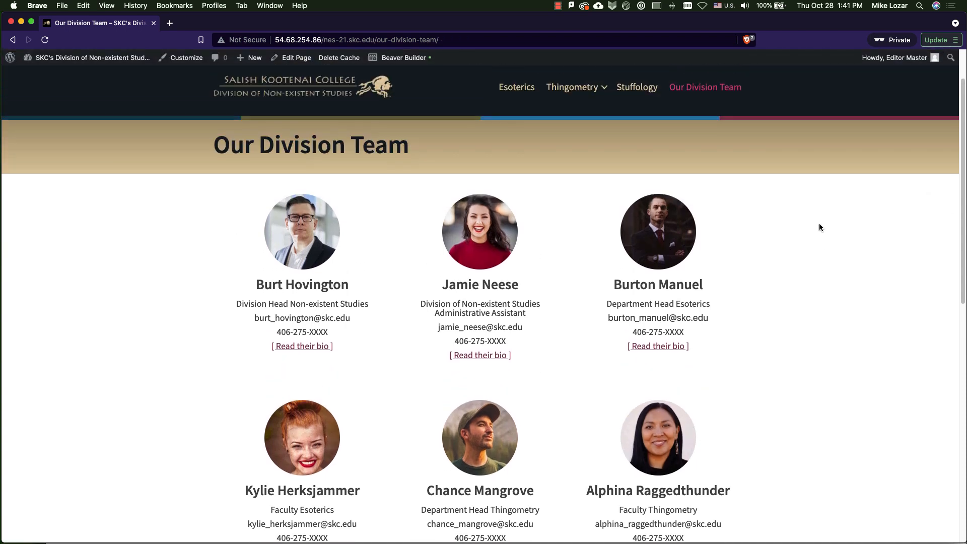
{"action": "scroll", "coordinate": [819, 223], "scroll_direction": "up", "scroll_amount": 3}
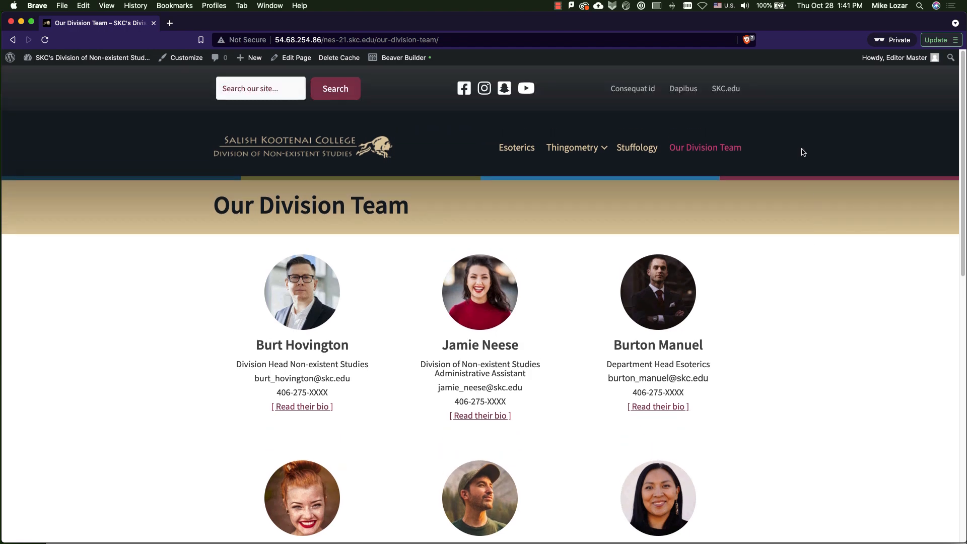
Open the site's home page in Beaver Builder and open the text block under Section Title for editing
{"action": "left_click", "coordinate": [374, 149]}
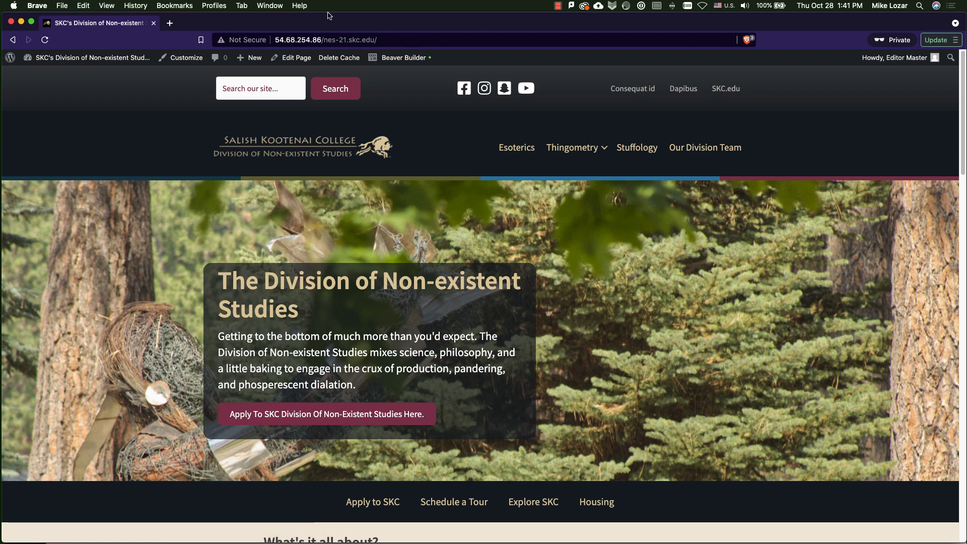
{"action": "left_click", "coordinate": [392, 59]}
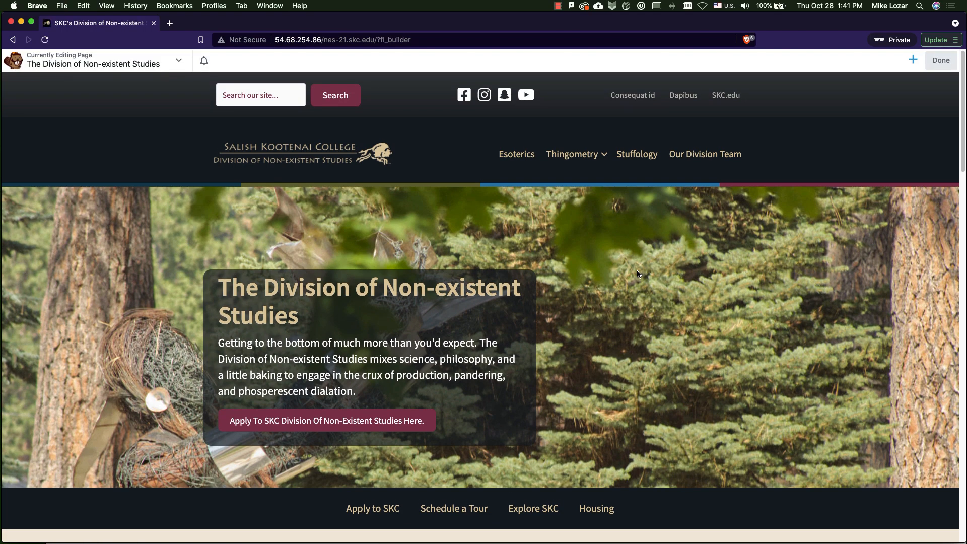
{"action": "scroll", "coordinate": [624, 270], "scroll_direction": "down", "scroll_amount": 3}
{"action": "scroll", "coordinate": [560, 225], "scroll_direction": "down", "scroll_amount": 20}
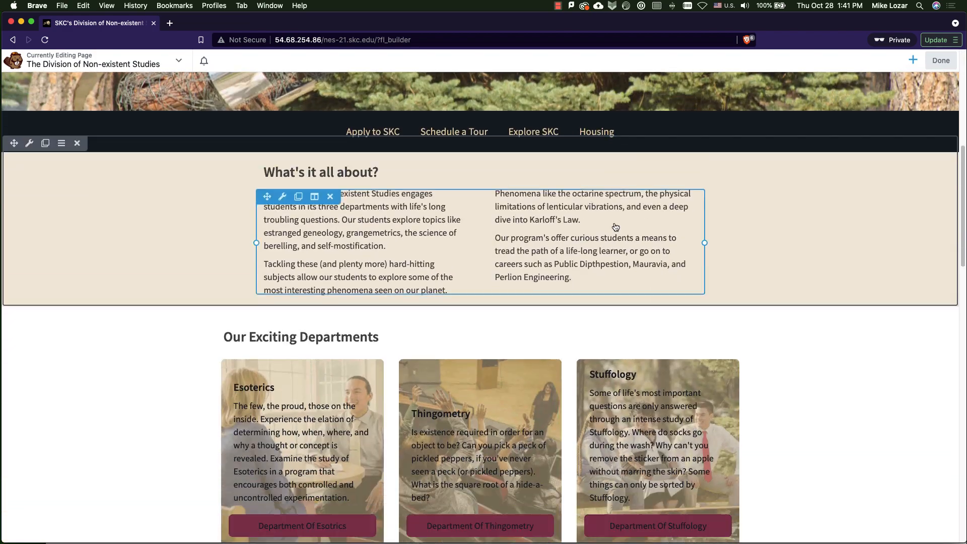
{"action": "scroll", "coordinate": [714, 230], "scroll_direction": "down", "scroll_amount": 3}
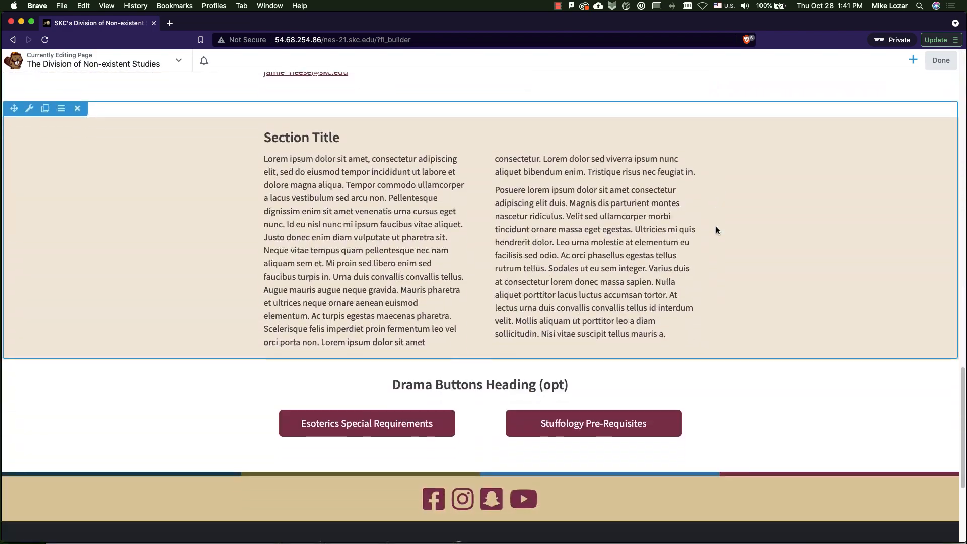
{"action": "left_click", "coordinate": [369, 194]}
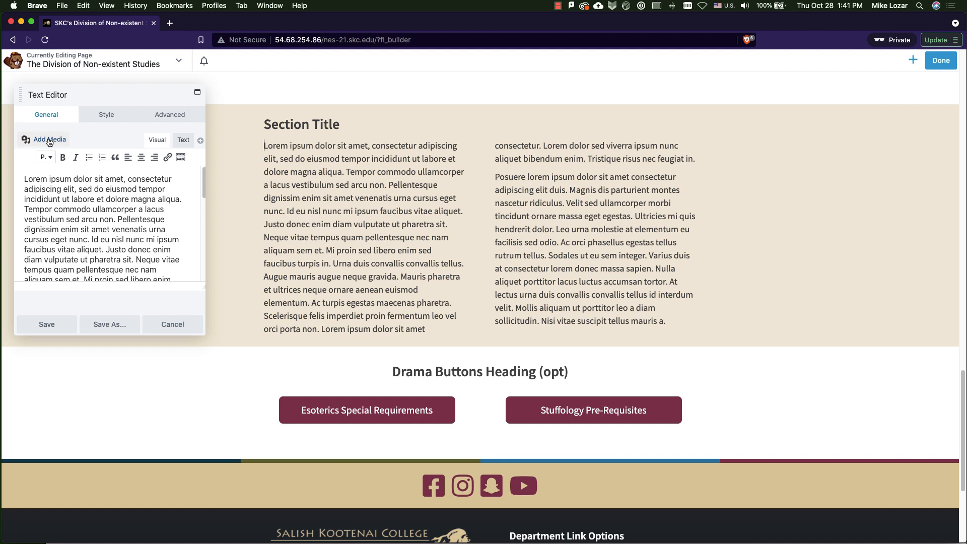
Upload the 479 KB JPEG from the fwdircwebpage folder and insert it at the start of the Section Title text
{"action": "left_click", "coordinate": [108, 212]}
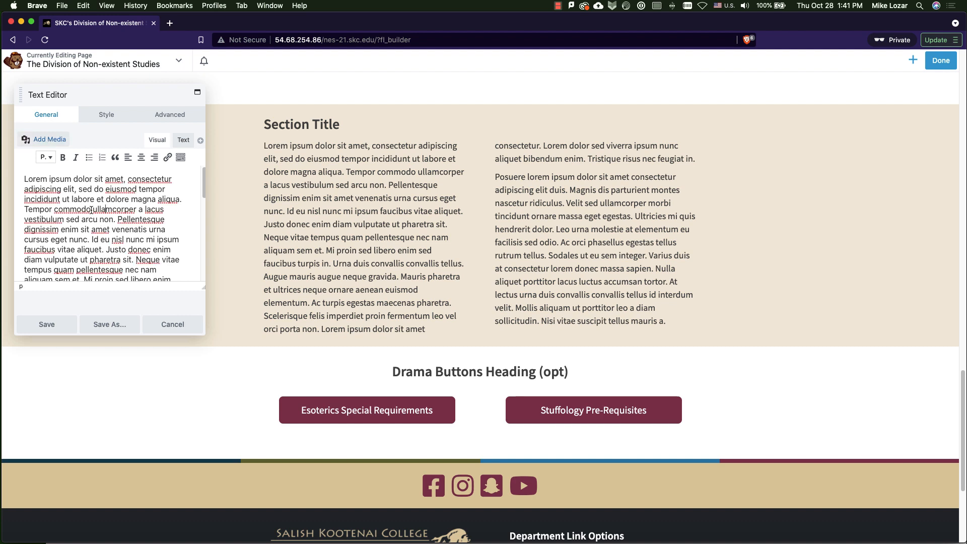
{"action": "left_click", "coordinate": [90, 210]}
{"action": "left_click", "coordinate": [50, 145]}
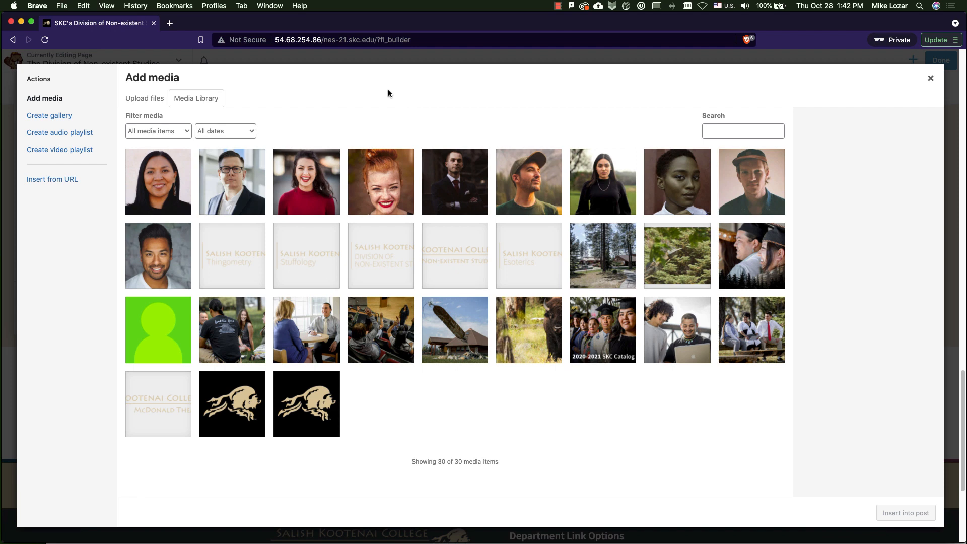
{"action": "left_click", "coordinate": [145, 99]}
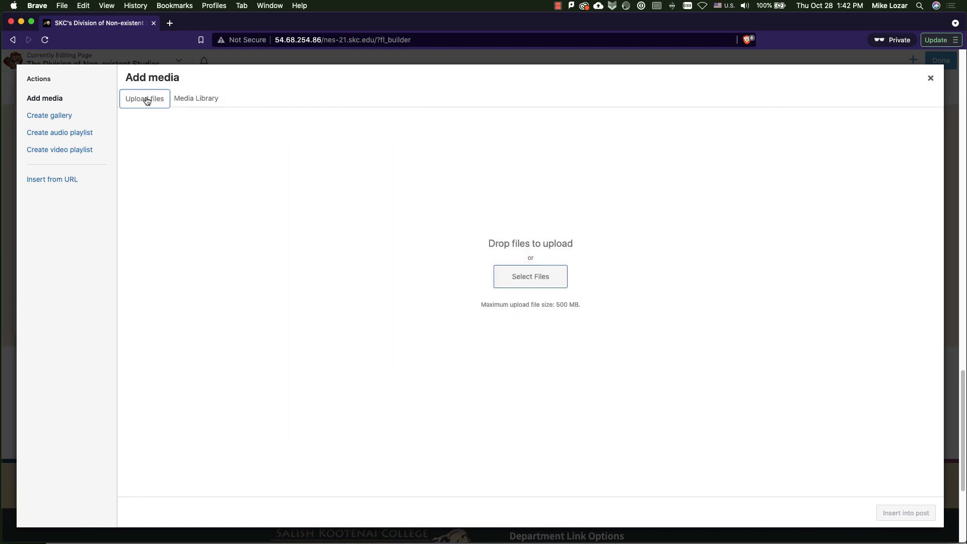
{"action": "left_click", "coordinate": [530, 278]}
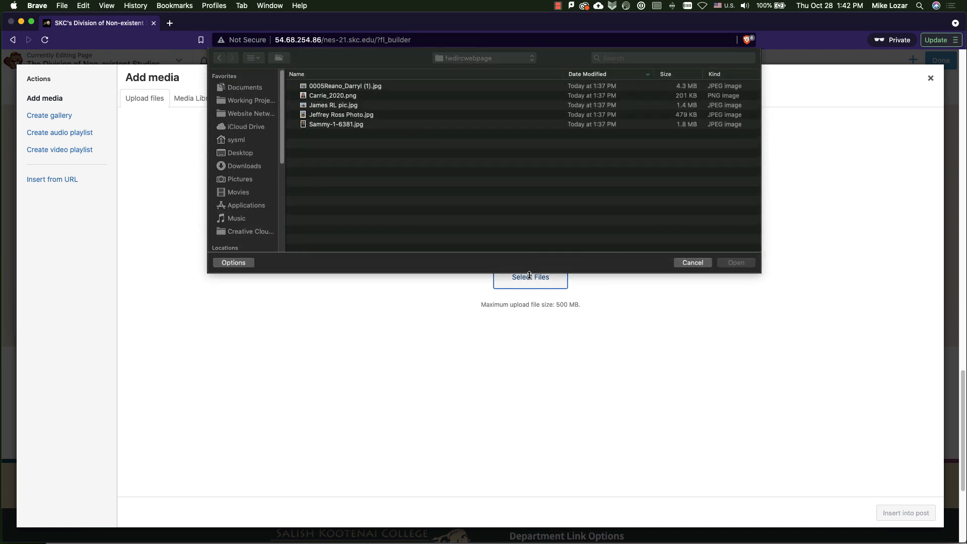
{"action": "left_click", "coordinate": [314, 125]}
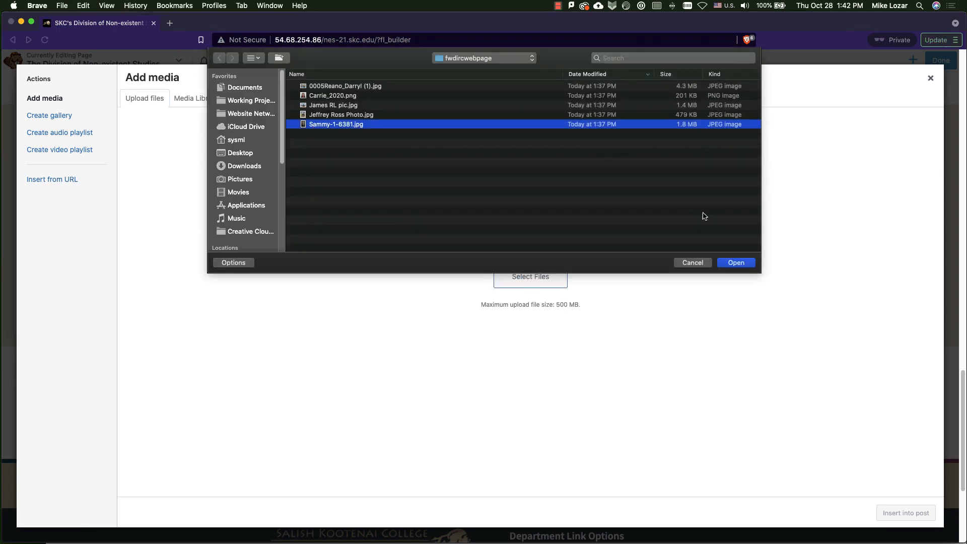
{"action": "left_click", "coordinate": [678, 116]}
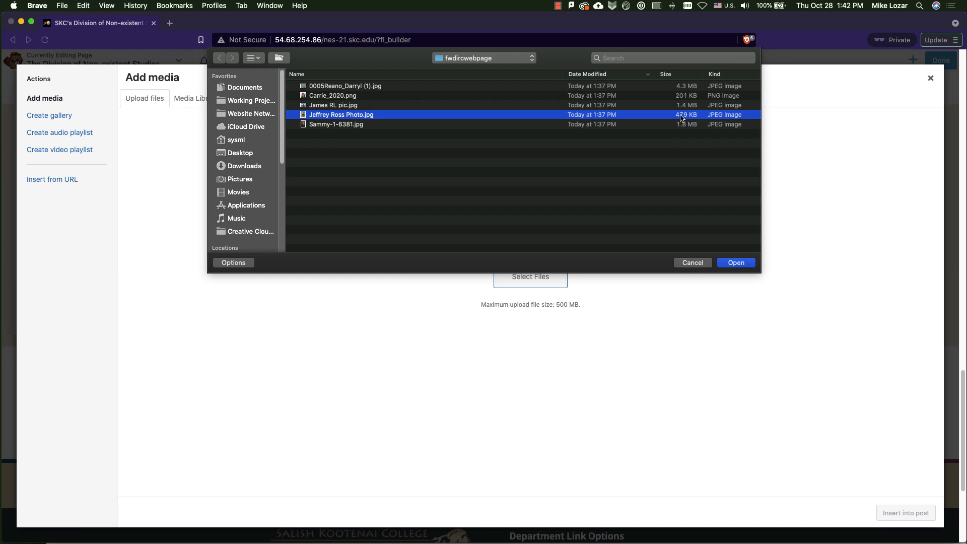
{"action": "left_click", "coordinate": [640, 100]}
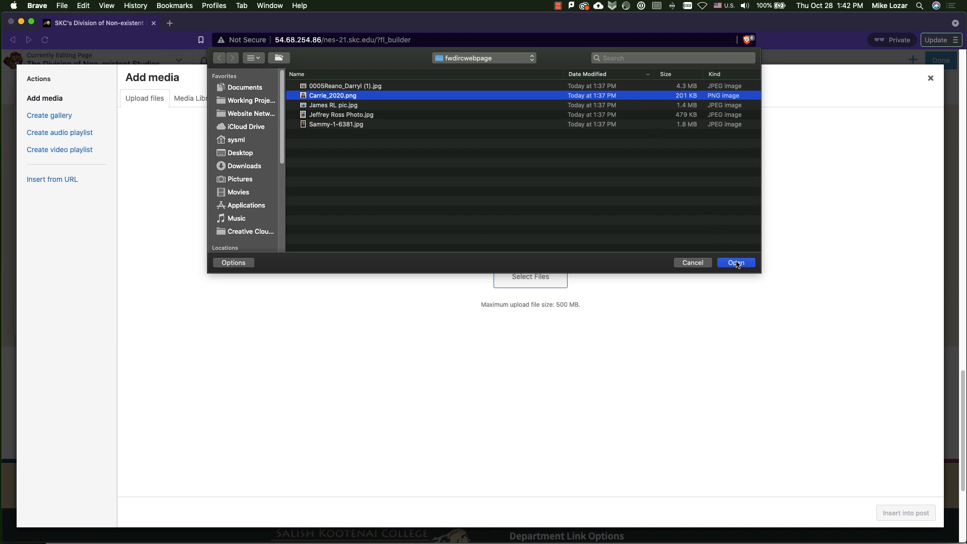
{"action": "left_click", "coordinate": [581, 116]}
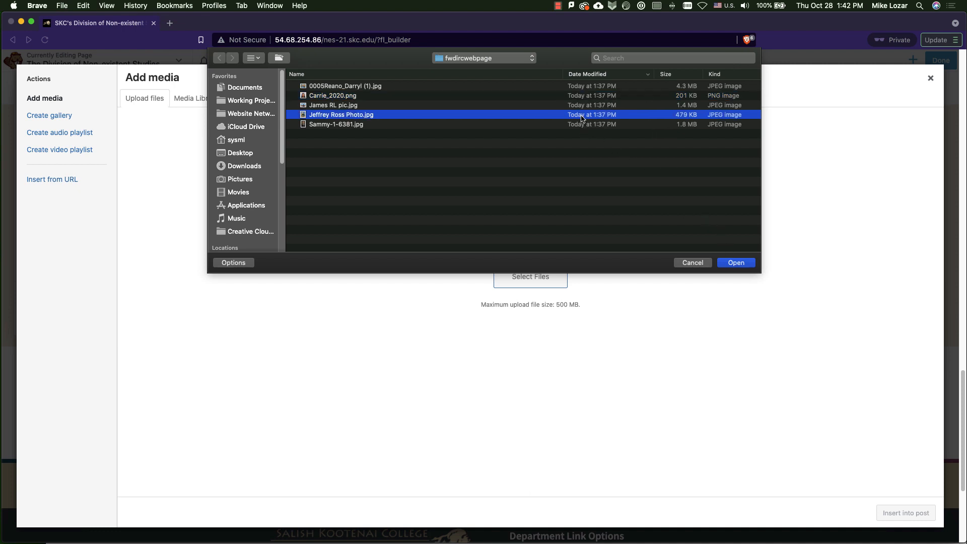
{"action": "left_click", "coordinate": [736, 263]}
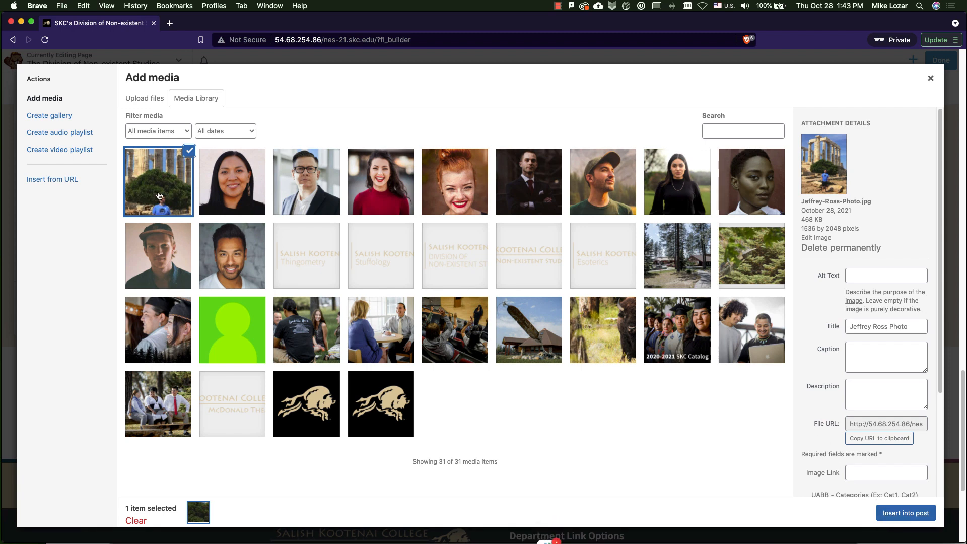
{"action": "left_click", "coordinate": [904, 514]}
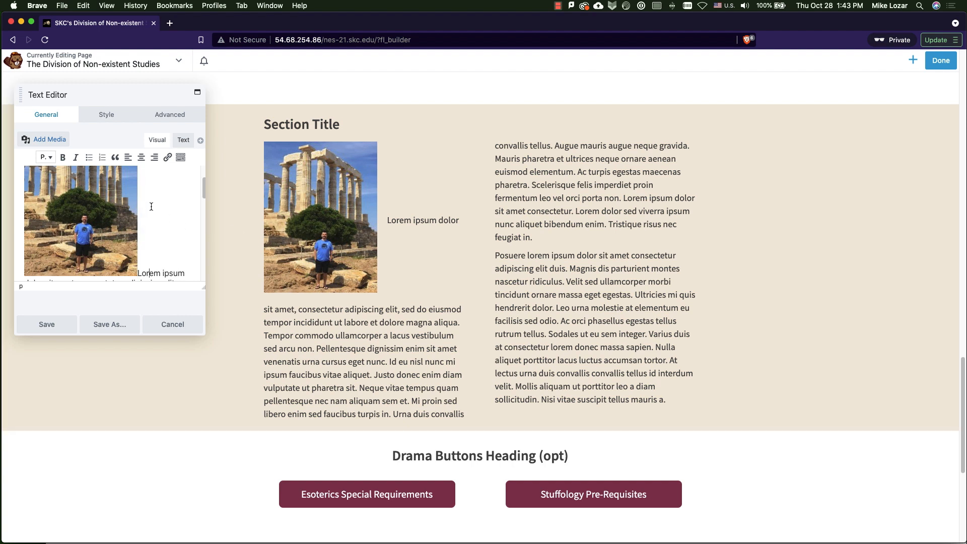
Try right, centre, left and no alignment on the inserted photo in the Section Title text, ending with left alignment
{"action": "left_click", "coordinate": [101, 209]}
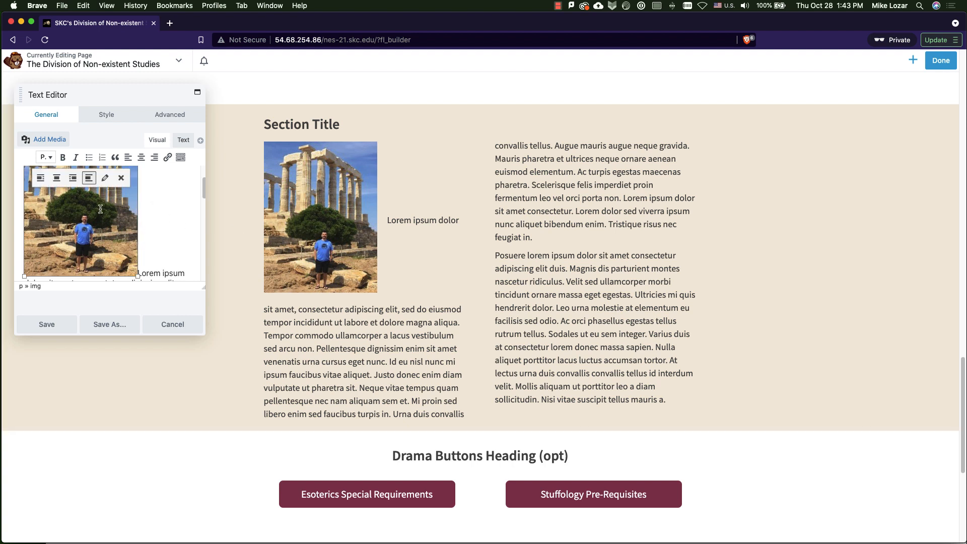
{"action": "left_click", "coordinate": [76, 181]}
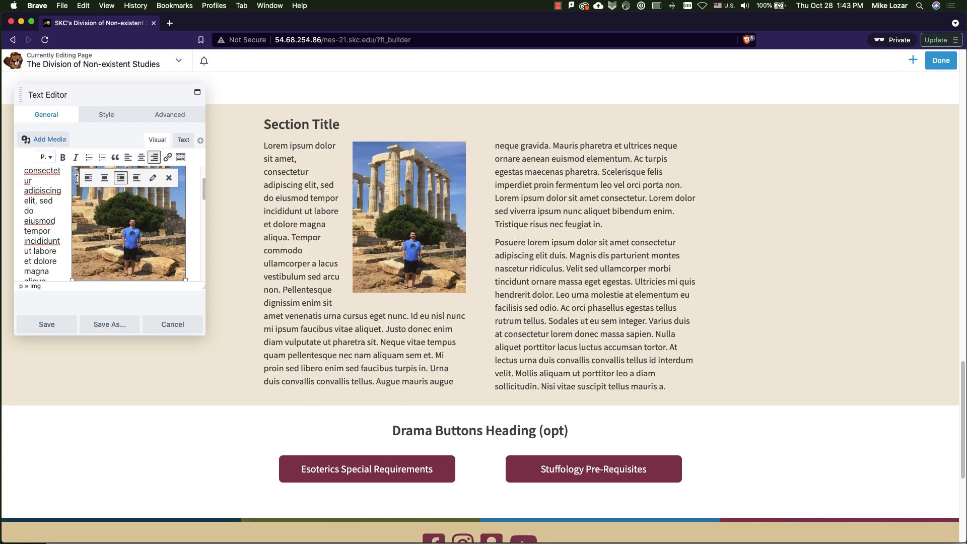
{"action": "left_click", "coordinate": [112, 180]}
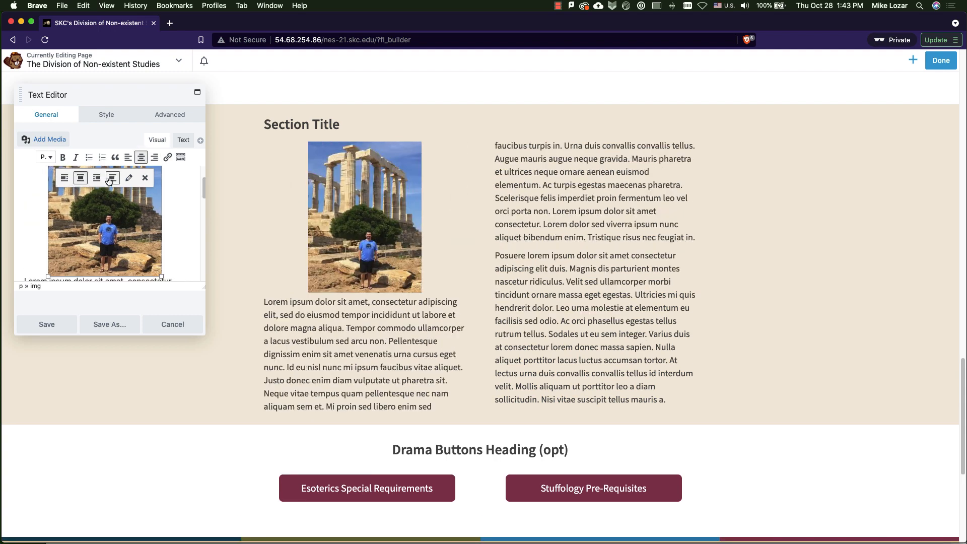
{"action": "left_click", "coordinate": [66, 179]}
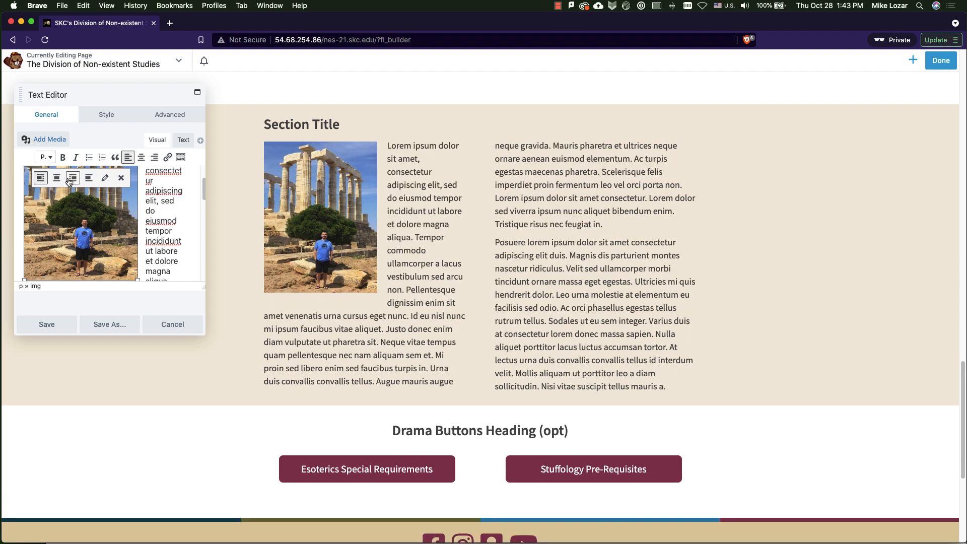
{"action": "left_click", "coordinate": [41, 179]}
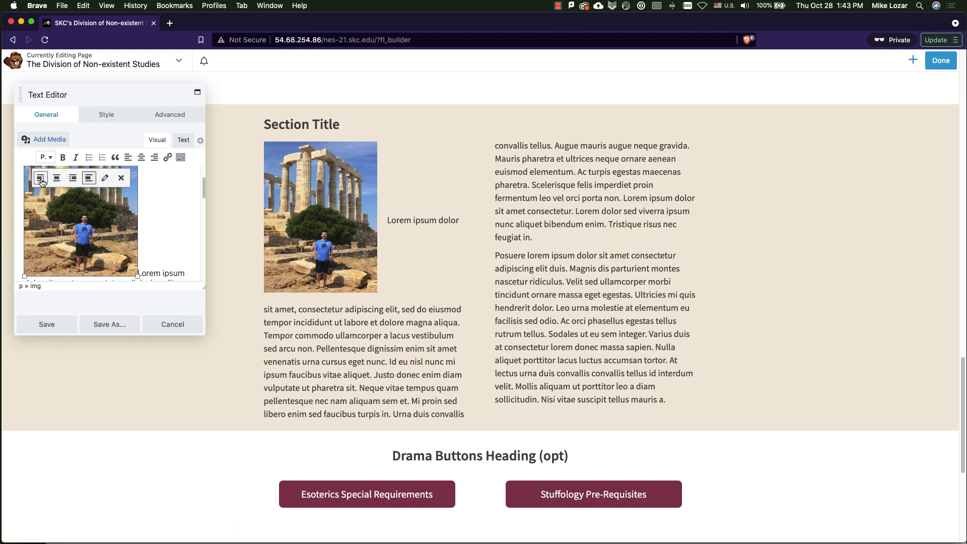
{"action": "left_click", "coordinate": [41, 181]}
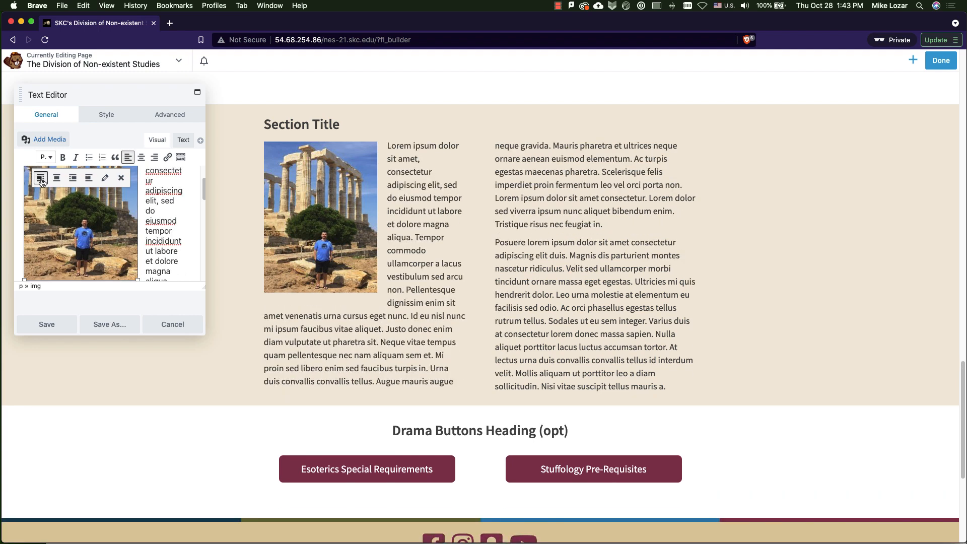
{"action": "left_click", "coordinate": [73, 179]}
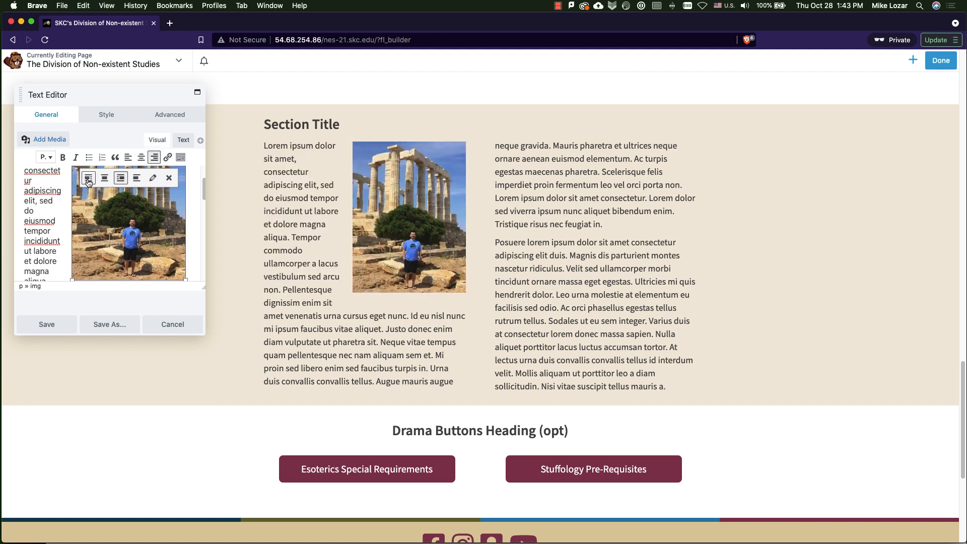
{"action": "left_click", "coordinate": [88, 179]}
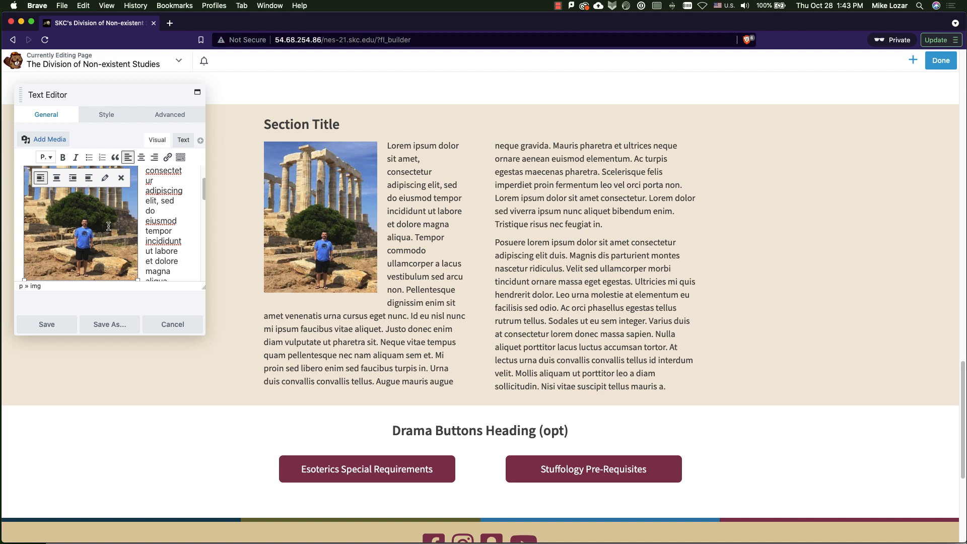
Enlarge the text editor window and scale the left-aligned photo down proportionally to about 155 × 207 pixels
{"action": "left_click_drag", "start_coordinate": [203, 334], "coordinate": [274, 439]}
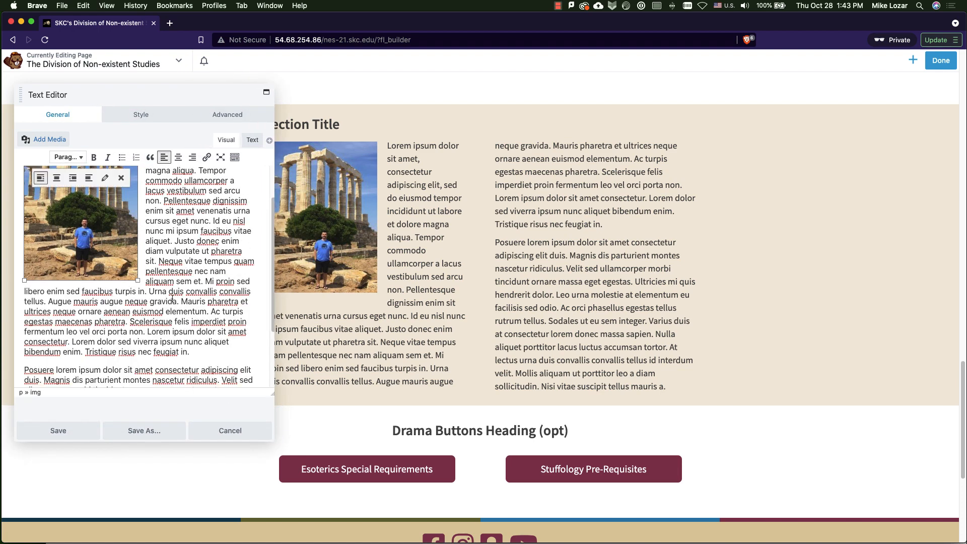
{"action": "scroll", "coordinate": [159, 262], "scroll_direction": "up", "scroll_amount": 3}
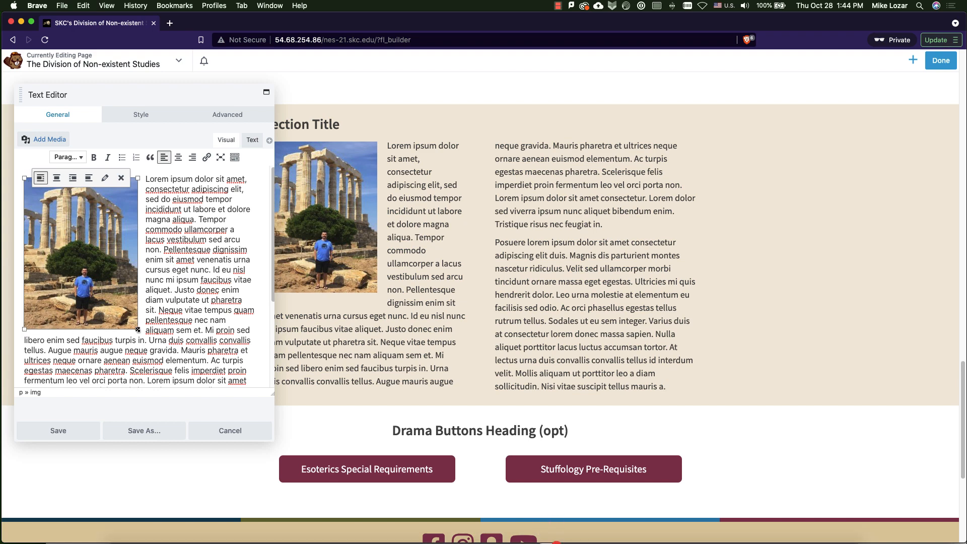
{"action": "left_click_drag", "start_coordinate": [137, 330], "coordinate": [107, 281]}
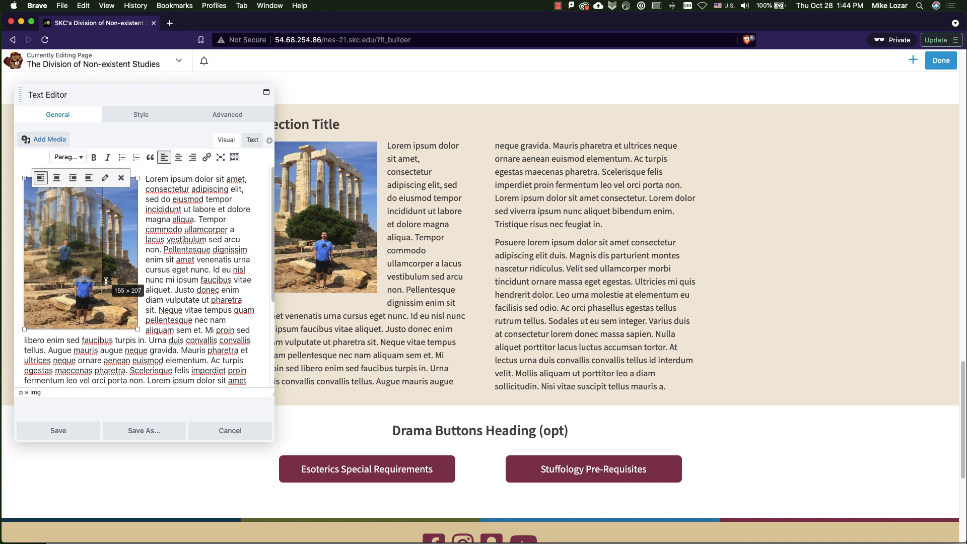
{"action": "left_click_drag", "start_coordinate": [107, 282], "coordinate": [105, 281]}
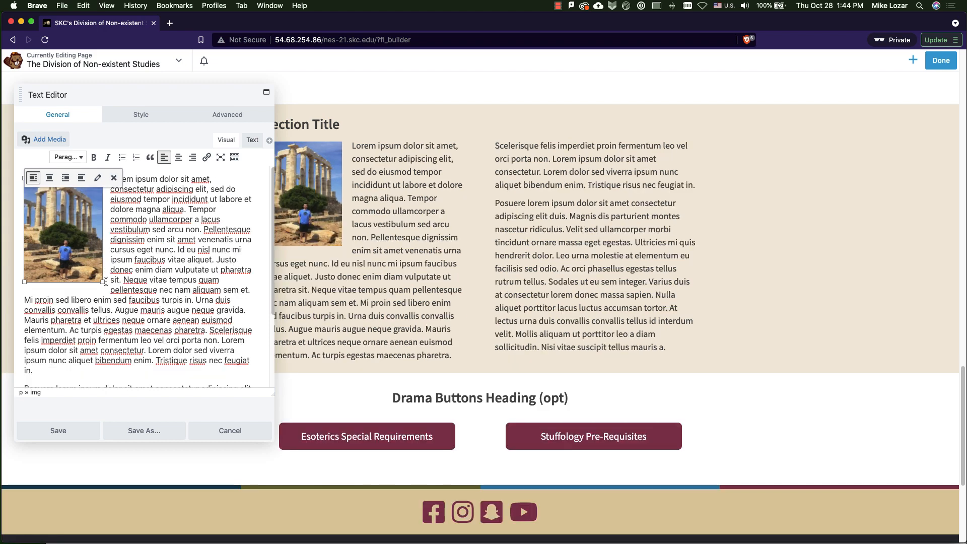
Save the Section Title text block and publish the home page changes
{"action": "left_click", "coordinate": [72, 430]}
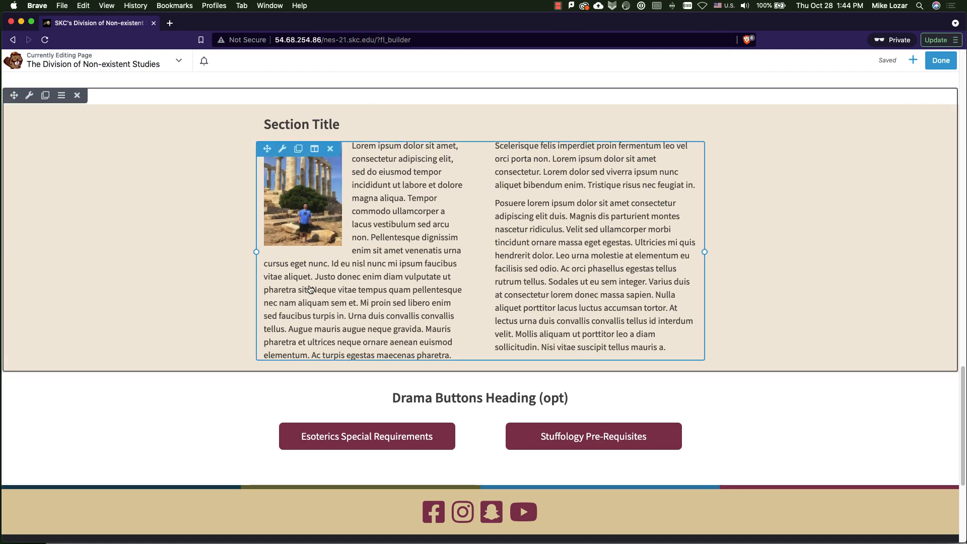
{"action": "left_click", "coordinate": [935, 62]}
{"action": "left_click", "coordinate": [883, 63]}
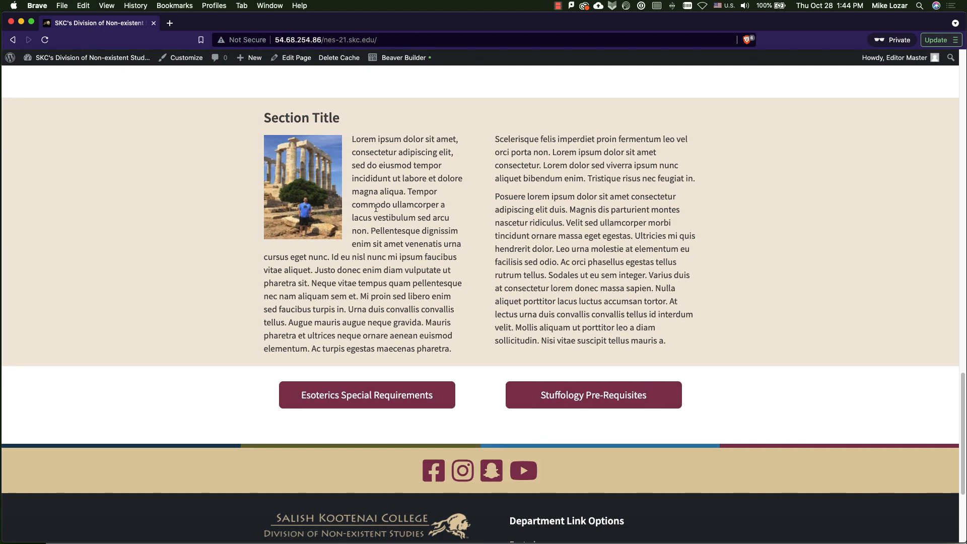
Reopen the home page in Beaver Builder and open the settings of the forest photo beside Primary Contact Info
{"action": "scroll", "coordinate": [437, 242], "scroll_direction": "up", "scroll_amount": 1}
{"action": "scroll", "coordinate": [410, 237], "scroll_direction": "up", "scroll_amount": 5}
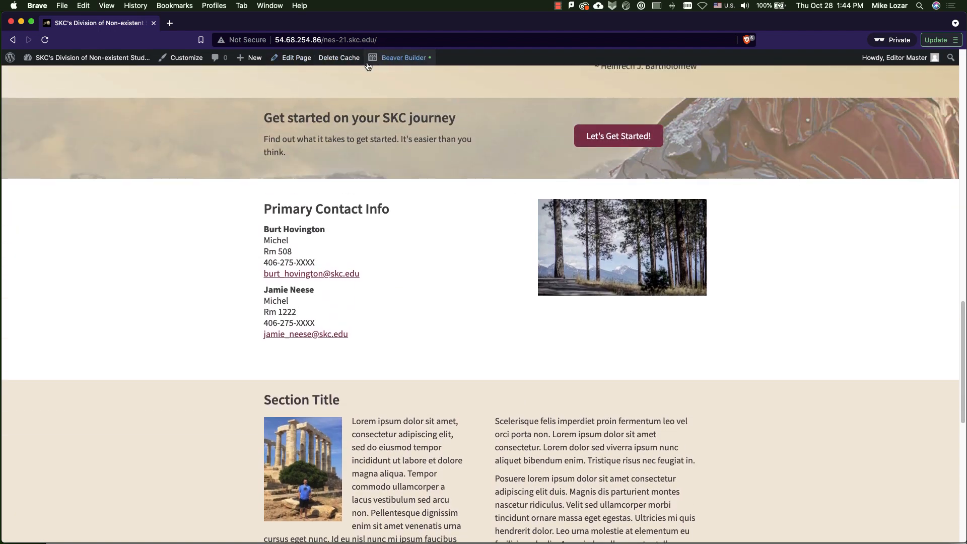
{"action": "left_click", "coordinate": [397, 58]}
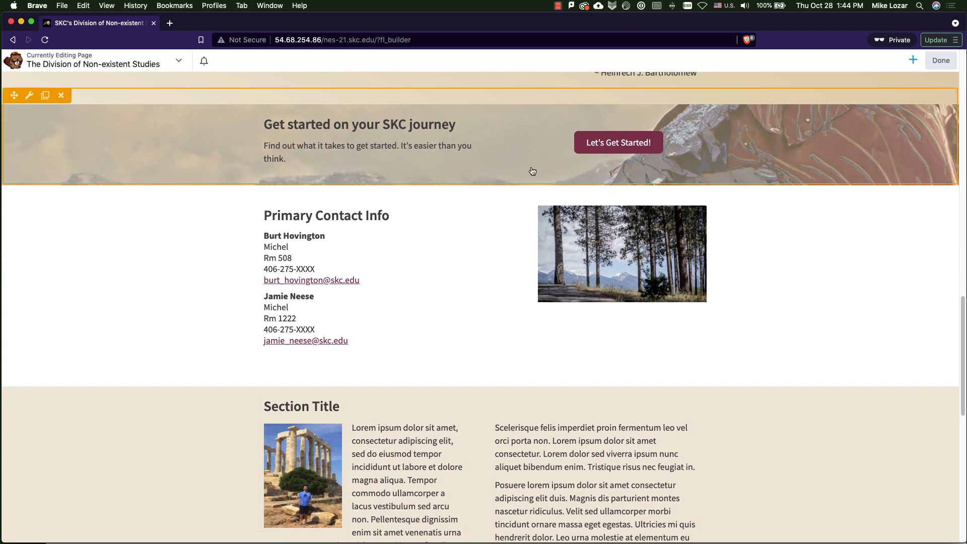
{"action": "left_click", "coordinate": [599, 243]}
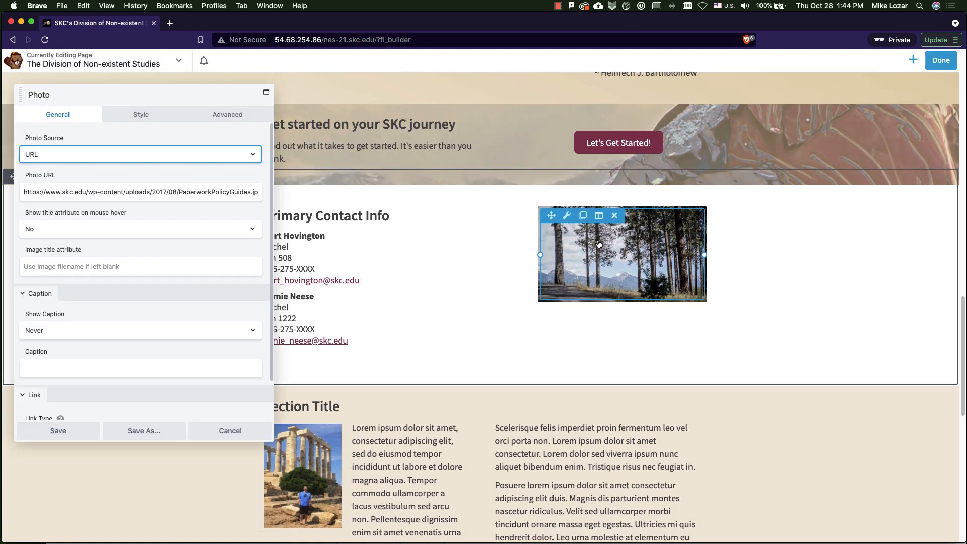
Switch the photo source to Media Library and replace the forest photo with Giving-5x5-v1.jpg
{"action": "left_click", "coordinate": [179, 156]}
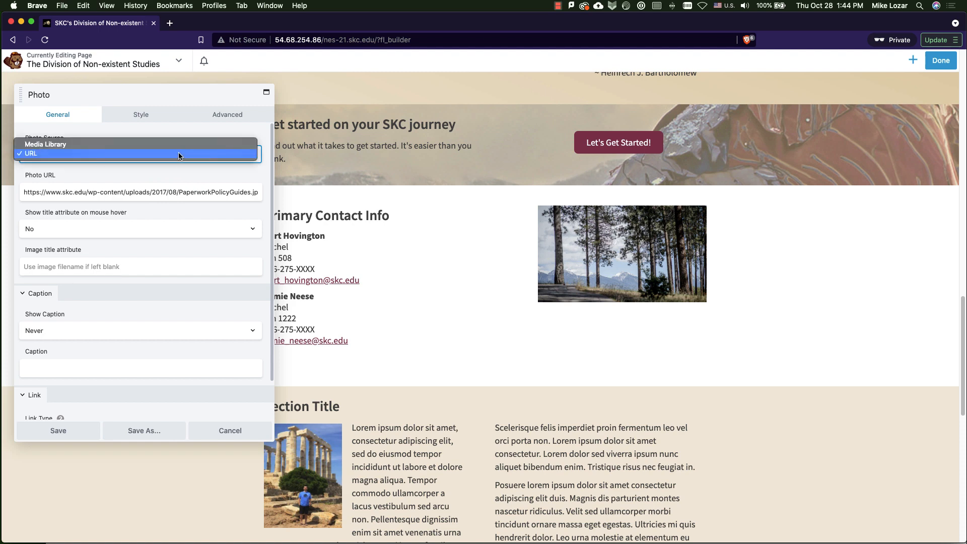
{"action": "left_click", "coordinate": [141, 142]}
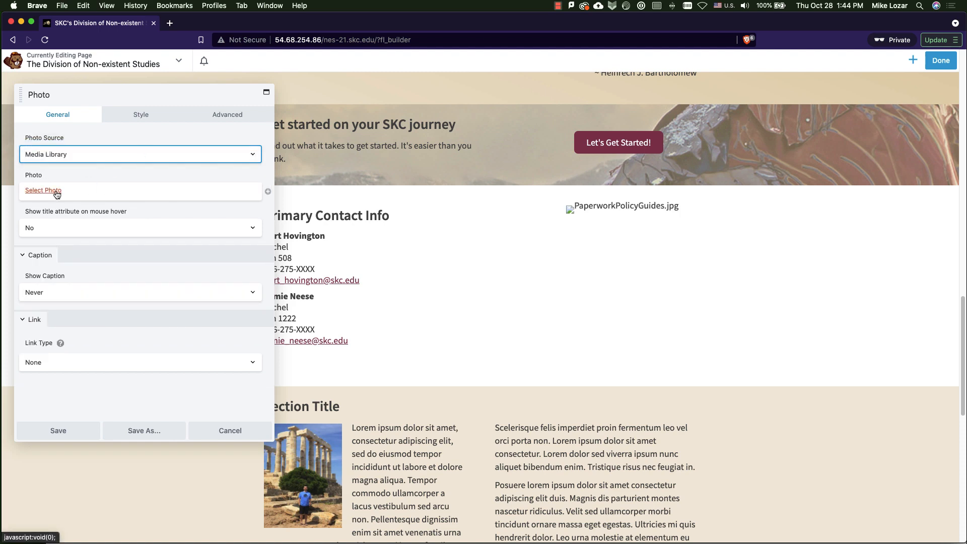
{"action": "left_click", "coordinate": [55, 191]}
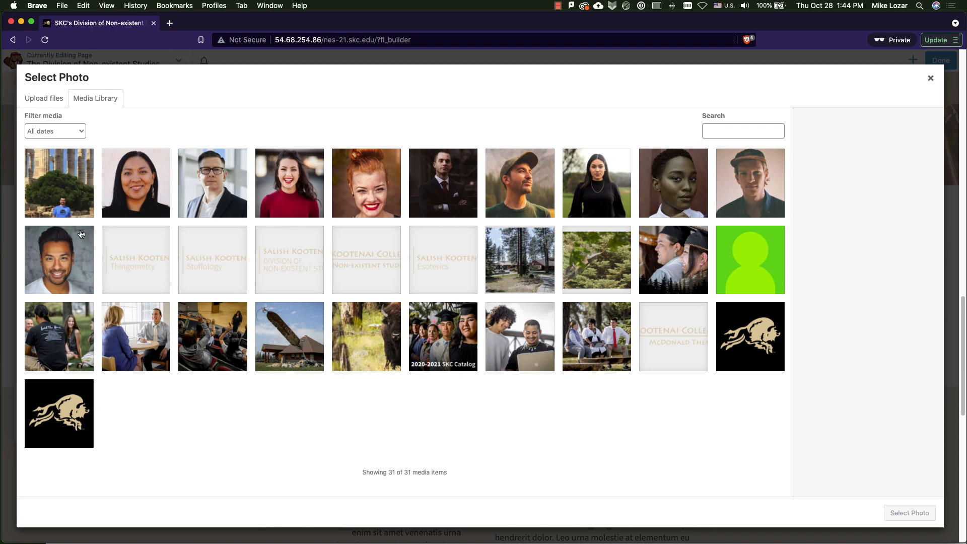
{"action": "left_click", "coordinate": [77, 330]}
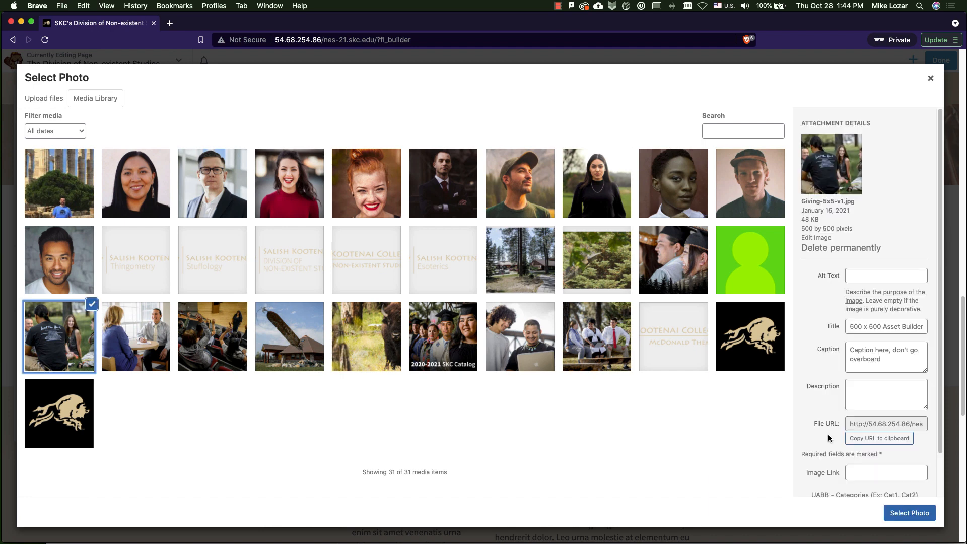
{"action": "left_click", "coordinate": [905, 515]}
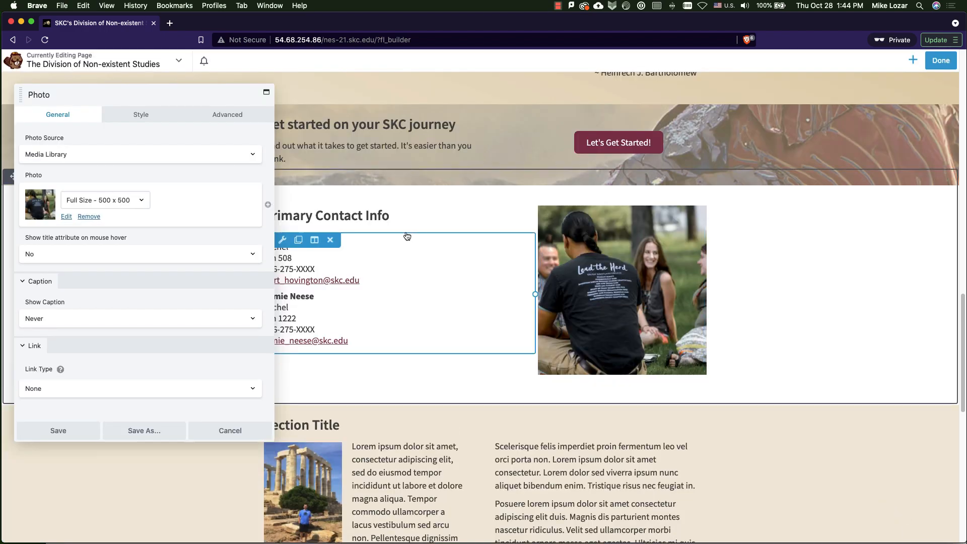
Try the Medium - 300 x 300 and Thumbnail - 150 x 150 sizes on the new photo, then restore Full Size - 500 x 500
{"action": "left_click", "coordinate": [142, 202]}
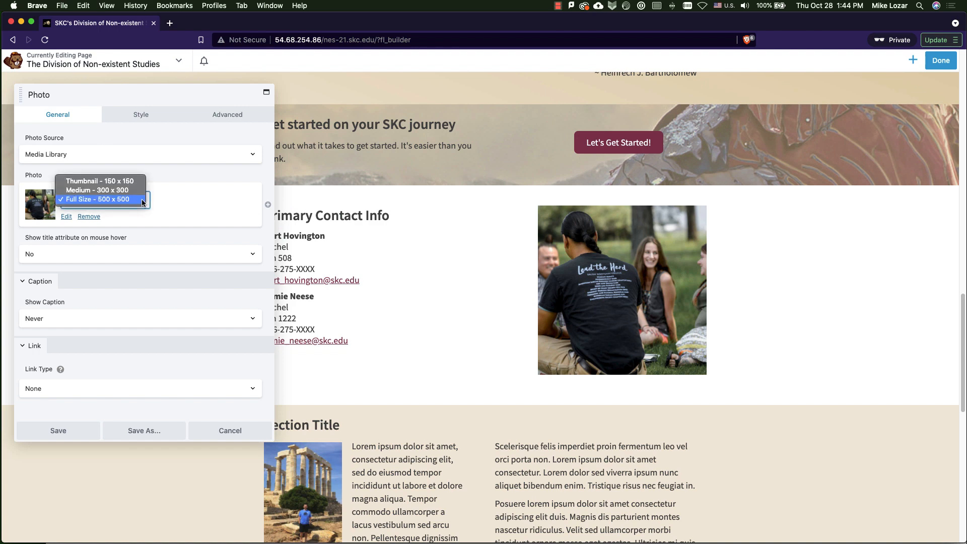
{"action": "left_click", "coordinate": [125, 190]}
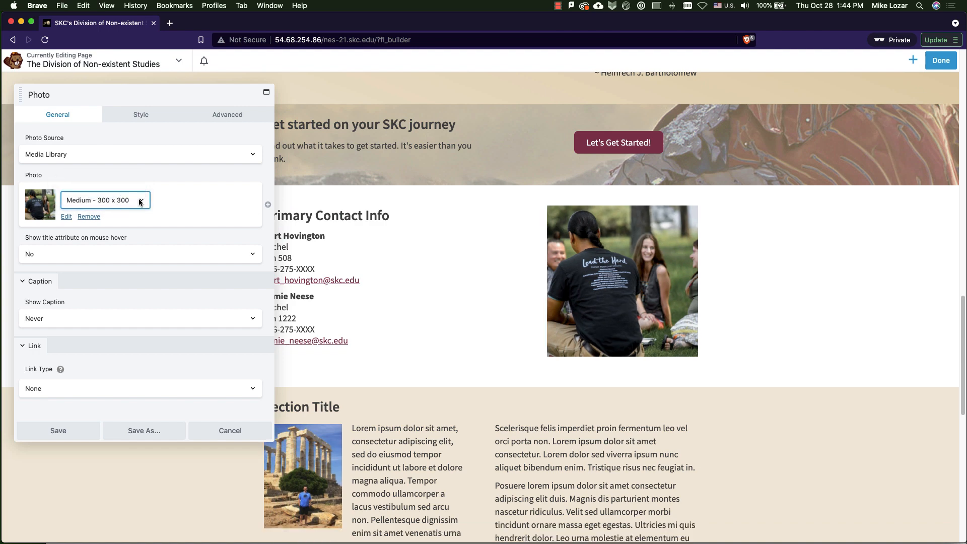
{"action": "left_click", "coordinate": [141, 201]}
{"action": "left_click", "coordinate": [128, 193]}
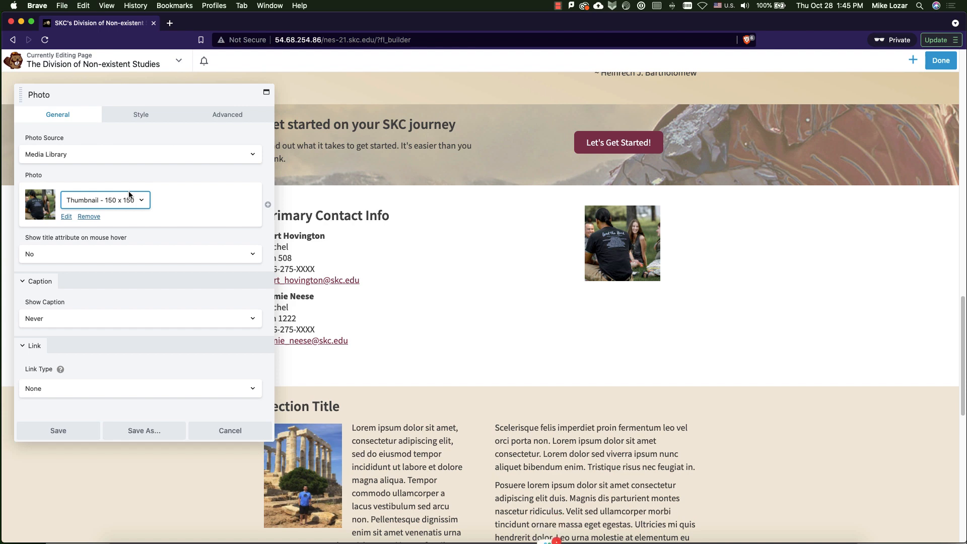
{"action": "left_click", "coordinate": [139, 201]}
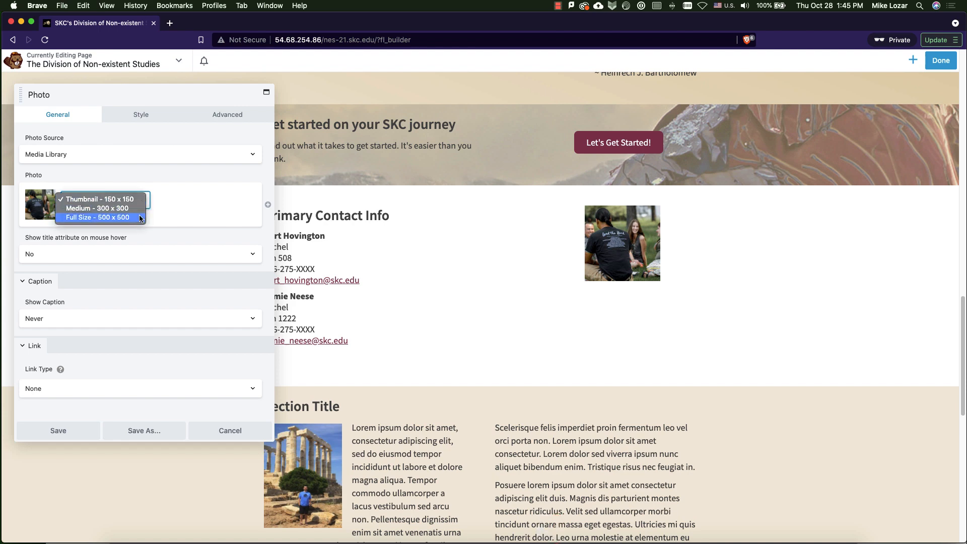
{"action": "left_click", "coordinate": [140, 217]}
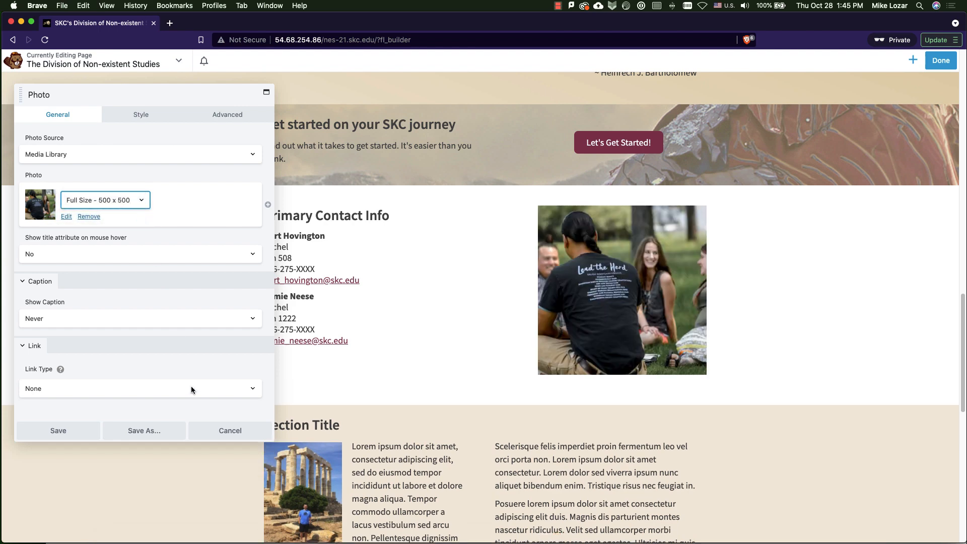
Save the contact photo's settings, finish editing the home page and publish the changes
{"action": "left_click", "coordinate": [81, 434]}
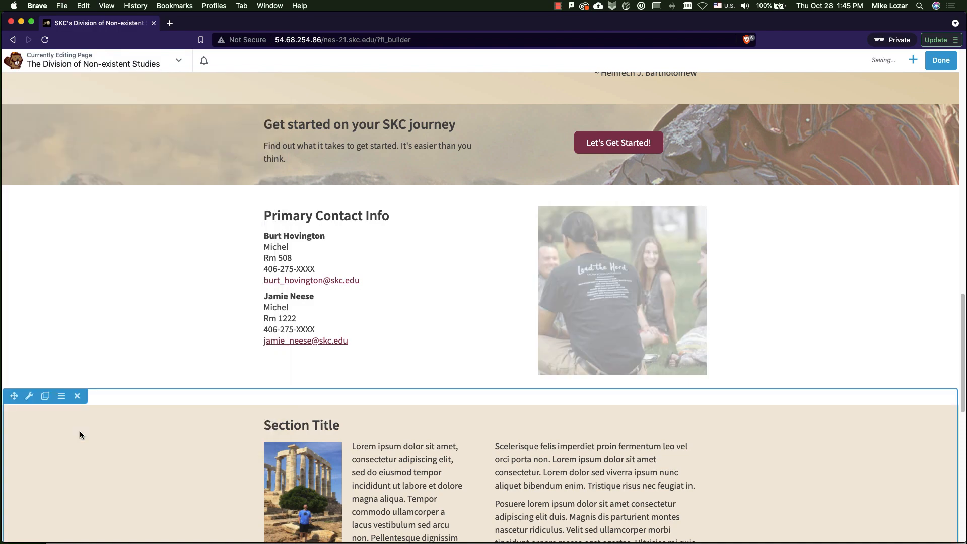
{"action": "scroll", "coordinate": [771, 294], "scroll_direction": "up", "scroll_amount": 3}
{"action": "scroll", "coordinate": [772, 290], "scroll_direction": "up", "scroll_amount": 12}
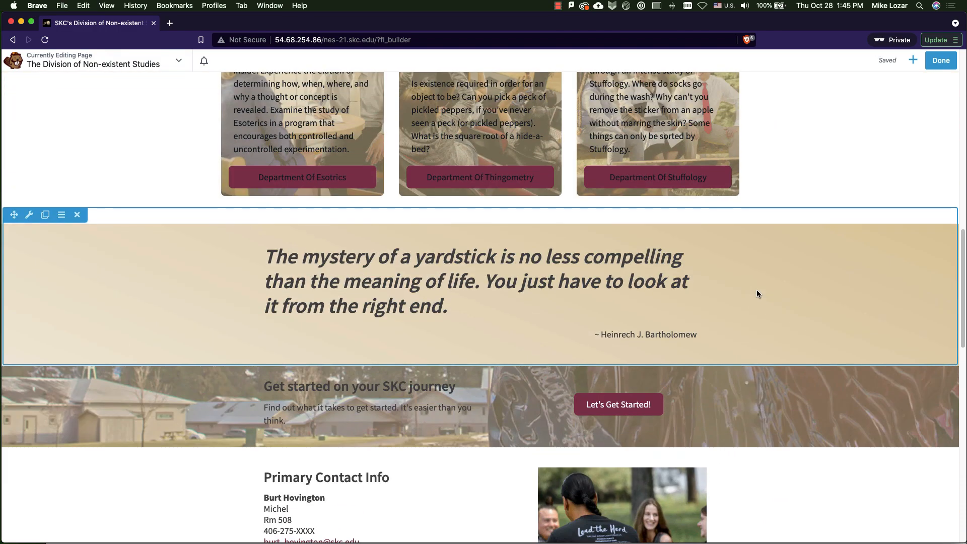
{"action": "scroll", "coordinate": [753, 293], "scroll_direction": "up", "scroll_amount": 5}
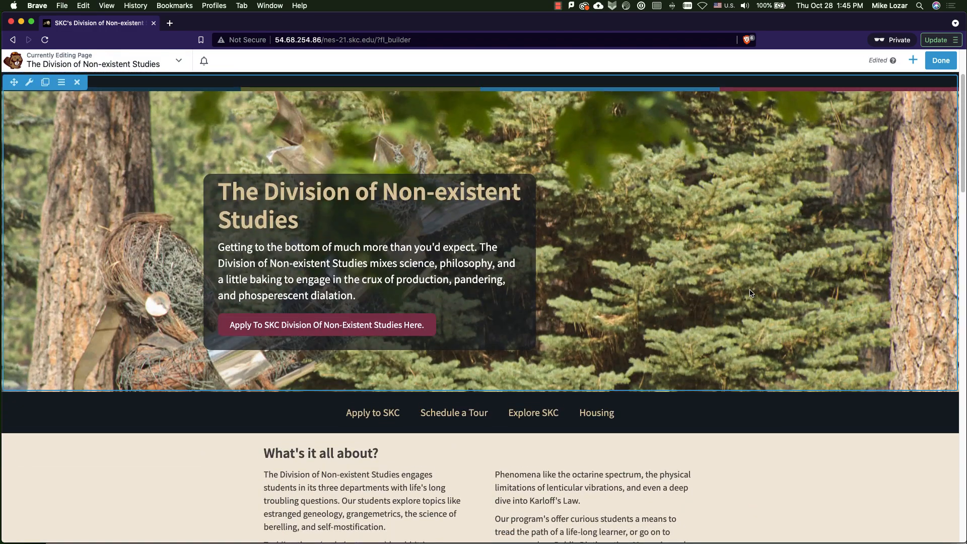
{"action": "left_click", "coordinate": [941, 60]}
{"action": "left_click", "coordinate": [894, 61]}
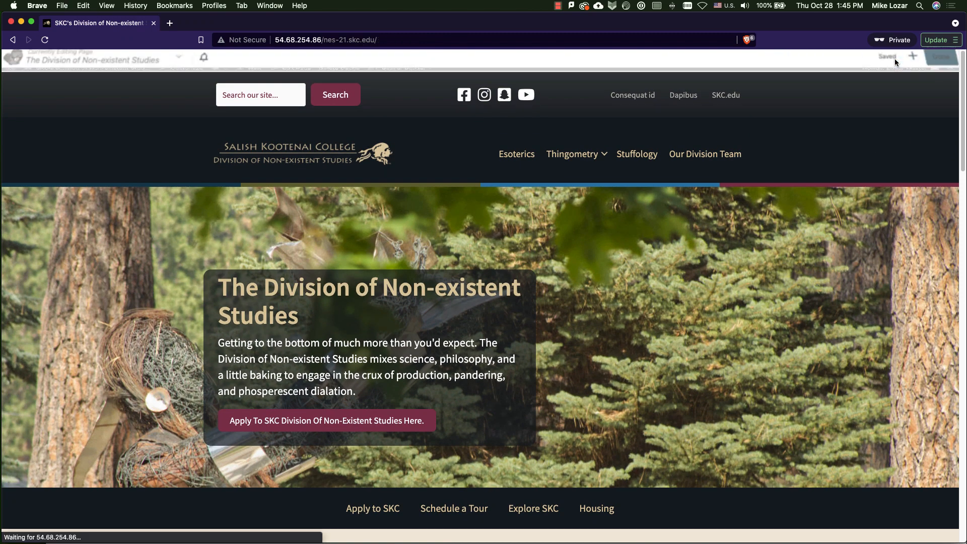